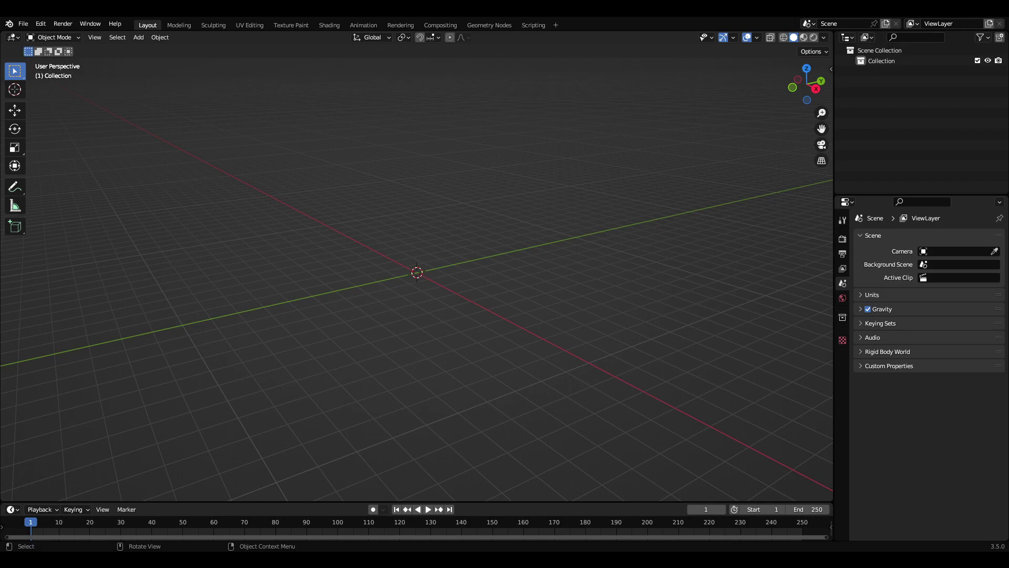
# Replace the default cube with a fresh cube mesh
pyautogui.press('a')
pyautogui.press('Delete')
pyautogui.hotkey('shift', 'a')
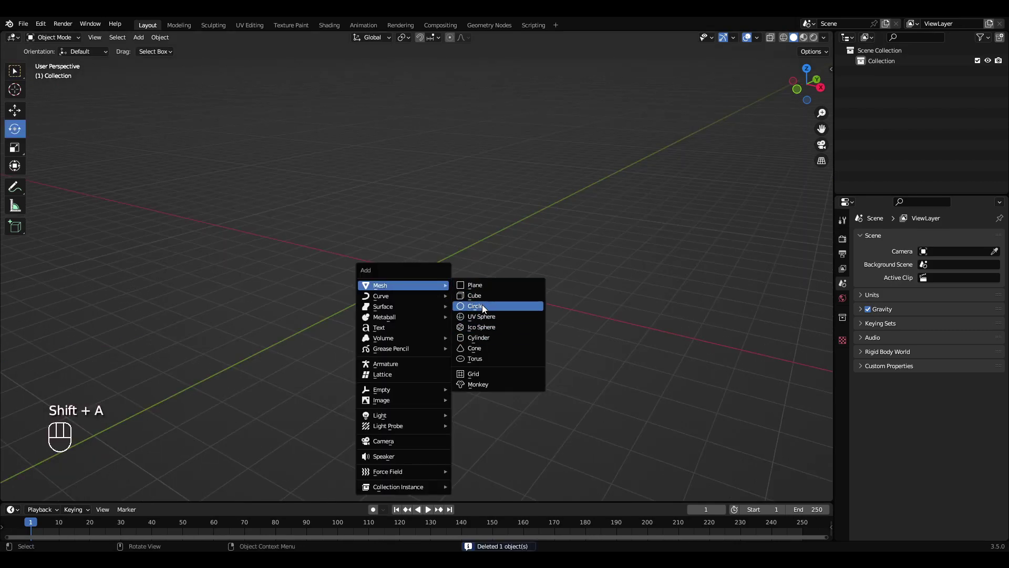
pyautogui.click(474, 295)
# Flatten and stretch the cube into a long, thin slab
pyautogui.hotkey('shift', 'space')
pyautogui.press('s')
pyautogui.moveTo(416, 235); pyautogui.dragTo(418, 264)
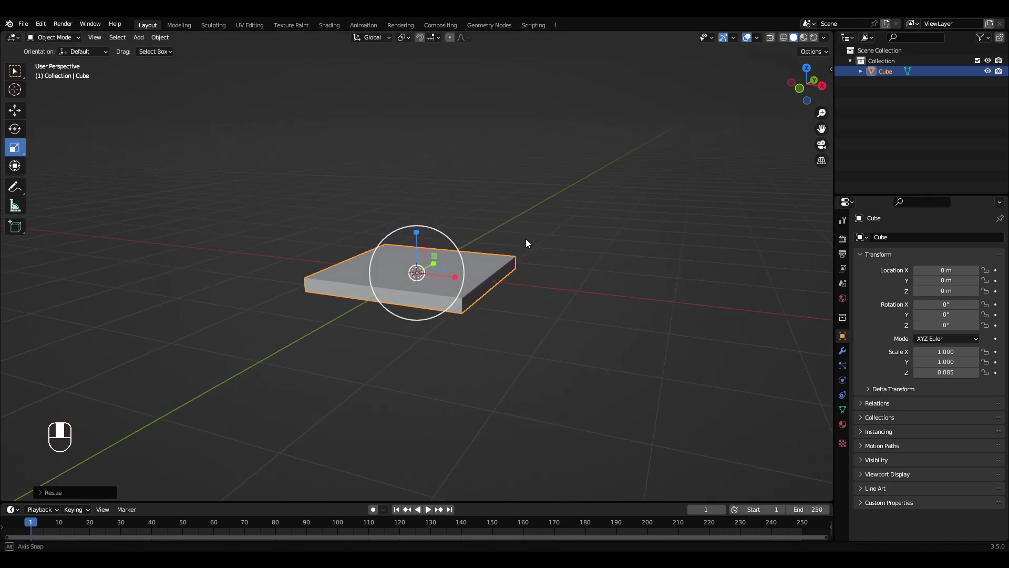
pyautogui.moveTo(527, 243); pyautogui.dragTo(494, 297, button='middle')
pyautogui.moveTo(458, 278)
pyautogui.mouseDown()
pyautogui.moveTo(496, 288)
pyautogui.moveTo(473, 280)
pyautogui.mouseUp()
pyautogui.moveTo(473, 279); pyautogui.dragTo(422, 254, button='middle')
pyautogui.moveTo(416, 233); pyautogui.dragTo(416, 244)
# Reselect the slab and narrow its width into a plank
pyautogui.moveTo(416, 245)
pyautogui.mouseDown(button='middle')
pyautogui.moveTo(432, 280)
pyautogui.moveTo(508, 288)
pyautogui.mouseUp(button='middle')
pyautogui.press('a')
pyautogui.press('a')
pyautogui.click(440, 275)
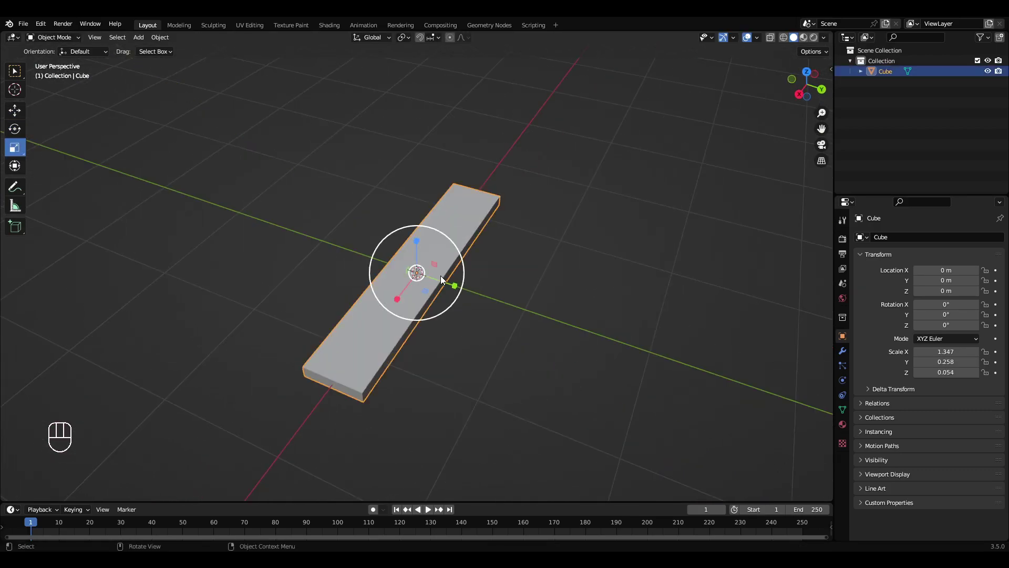
pyautogui.moveTo(441, 275)
pyautogui.mouseDown(button='middle')
pyautogui.moveTo(481, 266)
pyautogui.moveTo(470, 281)
pyautogui.mouseUp(button='middle')
pyautogui.moveTo(458, 276); pyautogui.dragTo(477, 284)
# Duplicate the plank in place for the next slat
pyautogui.hotkey('shift', 'space')
pyautogui.press('g')
pyautogui.moveTo(479, 284)
pyautogui.mouseDown(button='middle')
pyautogui.moveTo(482, 264)
pyautogui.moveTo(472, 293)
pyautogui.moveTo(382, 235)
pyautogui.moveTo(418, 262)
pyautogui.moveTo(428, 248)
pyautogui.mouseUp(button='middle')
pyautogui.scroll(2, 436, 261)
pyautogui.scroll(2, 410, 254)
pyautogui.hotkey('shift', 'd')
pyautogui.rightClick(397, 235)
# Move the plank copy along Y beside the first, then duplicate both for two more slats
pyautogui.press('g')
pyautogui.press('y')
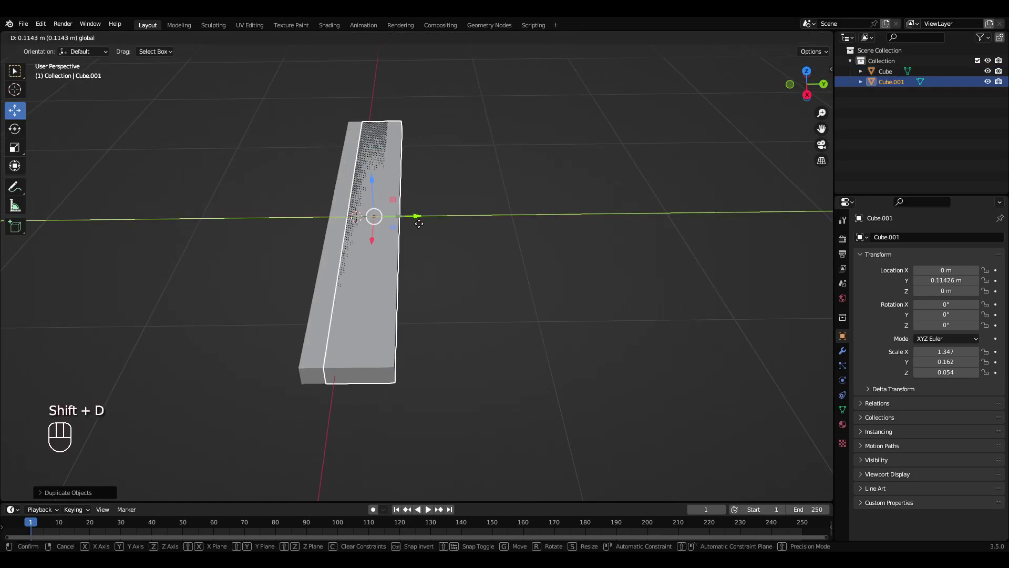
pyautogui.click(453, 236)
pyautogui.press('a')
pyautogui.press('a')
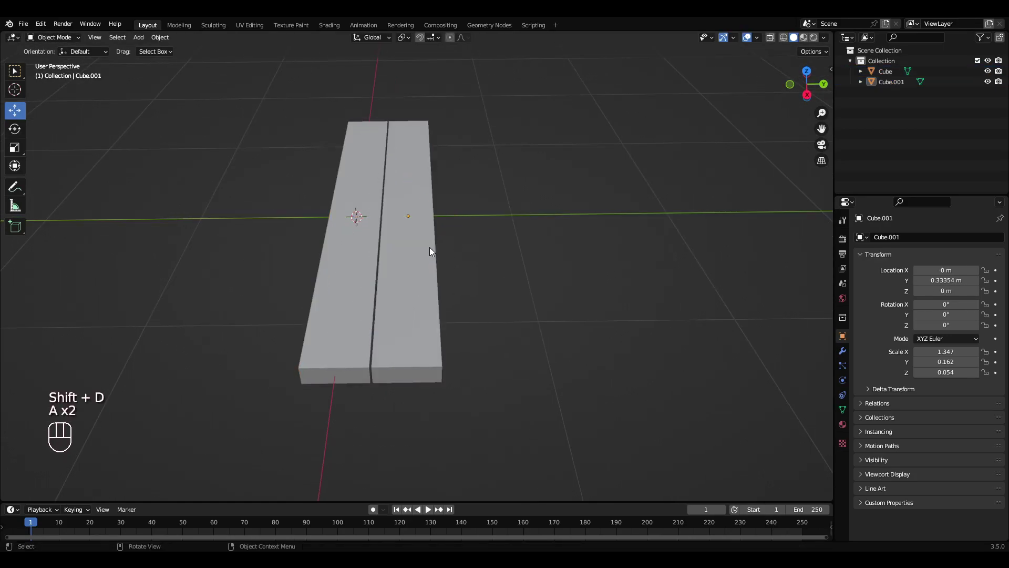
pyautogui.moveTo(430, 248); pyautogui.dragTo(364, 232, button='middle')
pyautogui.click(365, 232)
pyautogui.keyDown('shift'); pyautogui.click(294, 307); pyautogui.keyUp('shift')
pyautogui.hotkey('shift', 'd')
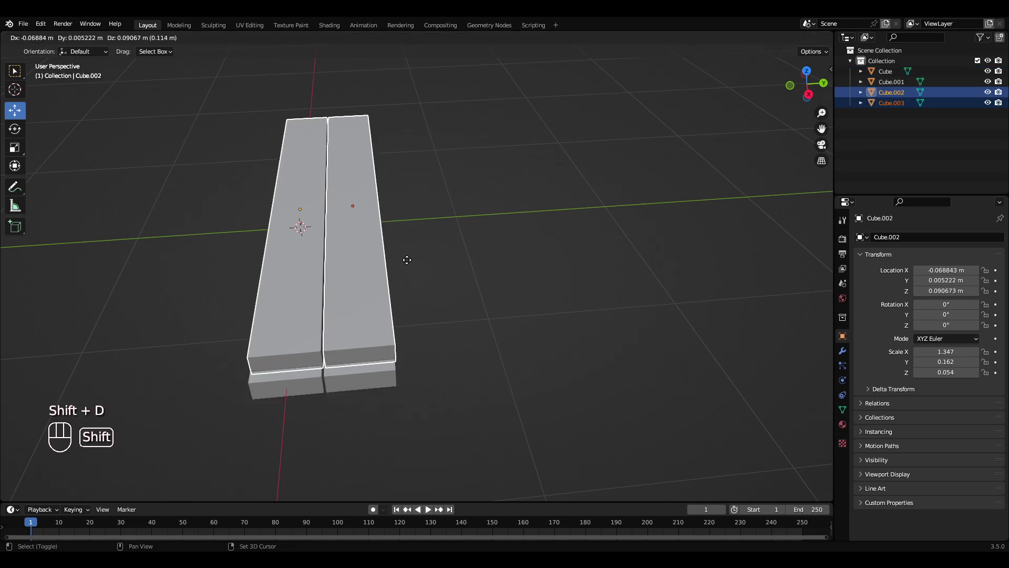
pyautogui.press('y')
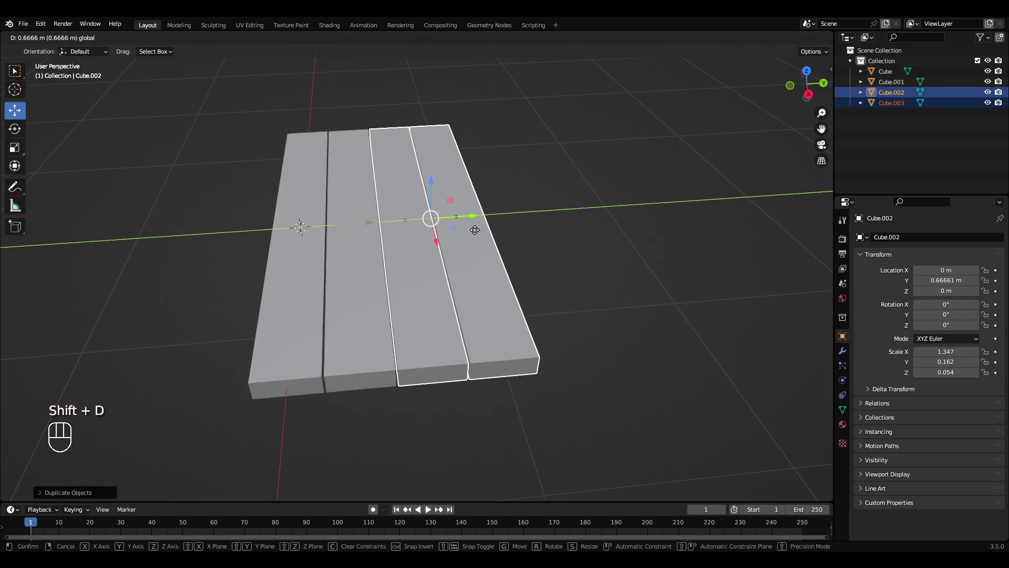
pyautogui.click(475, 230)
# Select all four planks and centre them over the origin along Y
pyautogui.press('a')
pyautogui.press('a')
pyautogui.moveTo(475, 230)
pyautogui.mouseDown(button='middle')
pyautogui.moveTo(465, 326)
pyautogui.moveTo(458, 314)
pyautogui.mouseUp(button='middle')
pyautogui.scroll(-3, 460, 354)
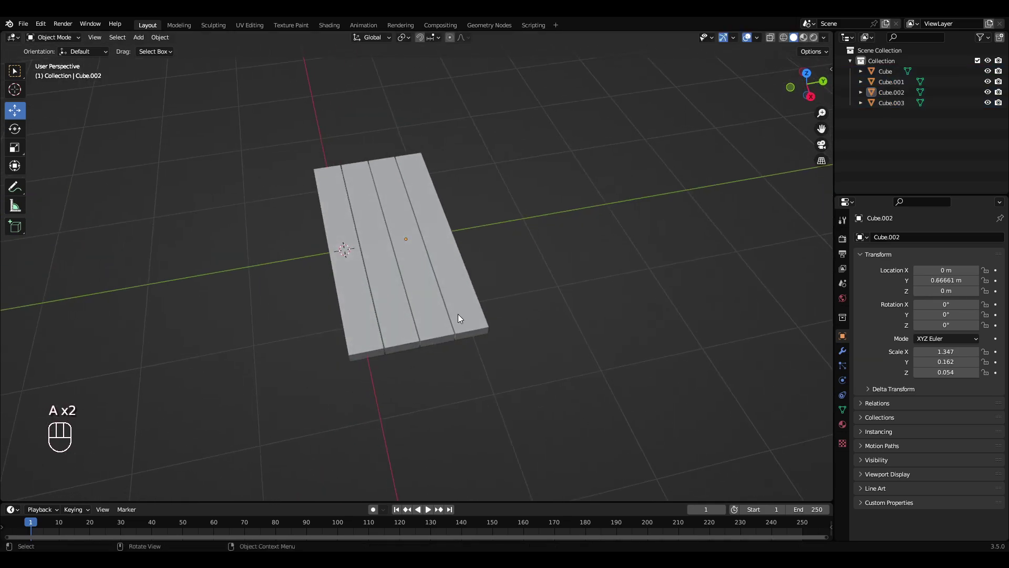
pyautogui.keyDown('shift'); pyautogui.click(401, 321); pyautogui.keyUp('shift')
pyautogui.keyDown('shift'); pyautogui.click(359, 320); pyautogui.keyUp('shift')
pyautogui.moveTo(391, 318); pyautogui.dragTo(443, 243, button='middle')
pyautogui.press('g')
pyautogui.press('y')
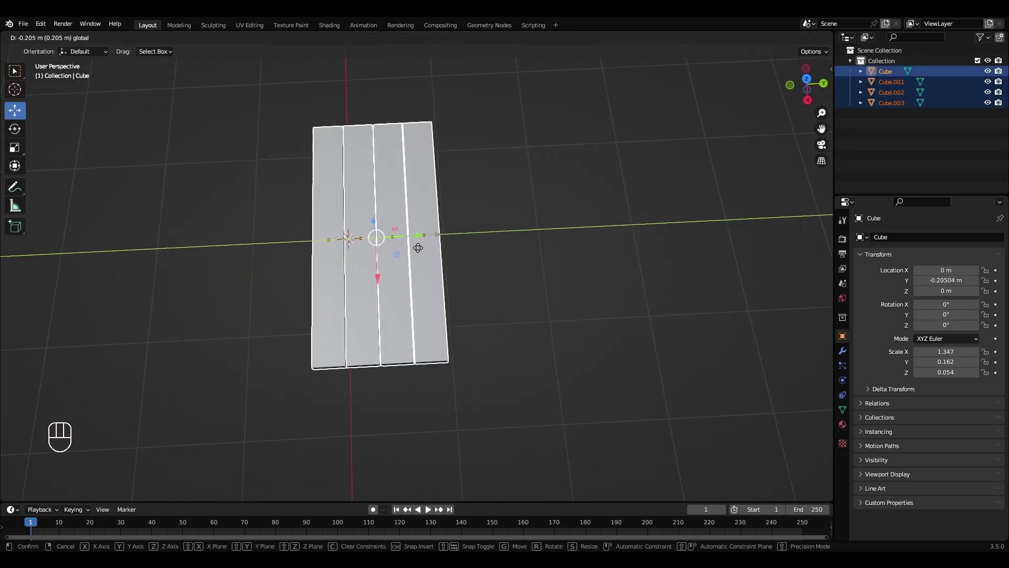
pyautogui.click(414, 306)
pyautogui.moveTo(414, 306)
pyautogui.mouseDown(button='middle')
pyautogui.moveTo(425, 290)
pyautogui.moveTo(309, 201)
pyautogui.mouseUp(button='middle')
pyautogui.press('a')
pyautogui.press('a')
# Duplicate the front plank and drop the copy below the tabletop
pyautogui.click(441, 306)
pyautogui.moveTo(370, 288)
pyautogui.mouseDown(button='middle')
pyautogui.moveTo(440, 306)
pyautogui.moveTo(429, 304)
pyautogui.mouseUp(button='middle')
pyautogui.hotkey('shift', 'd')
pyautogui.rightClick(399, 224)
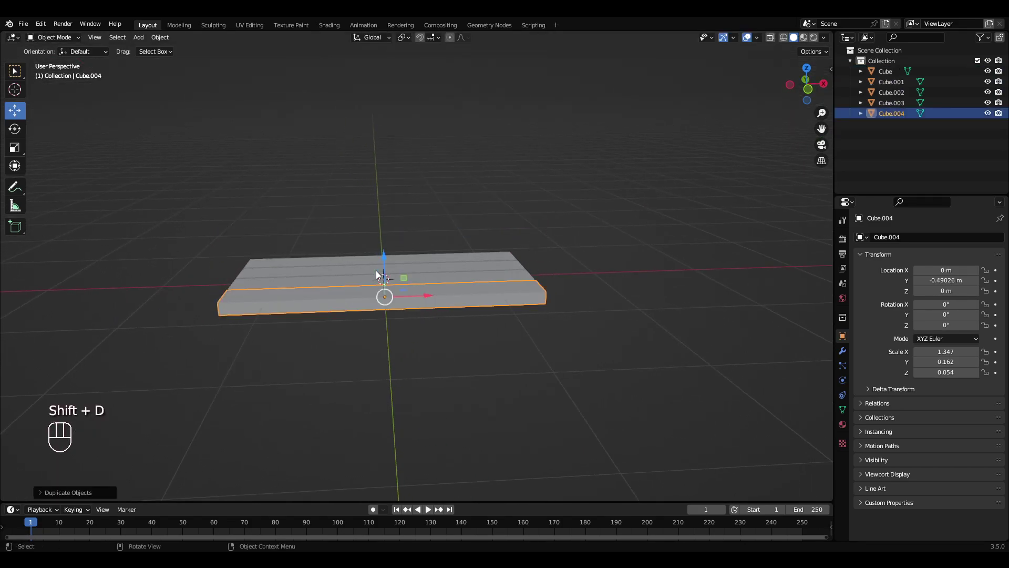
pyautogui.moveTo(383, 275); pyautogui.dragTo(387, 248, button='middle')
pyautogui.press('g')
pyautogui.click(387, 273)
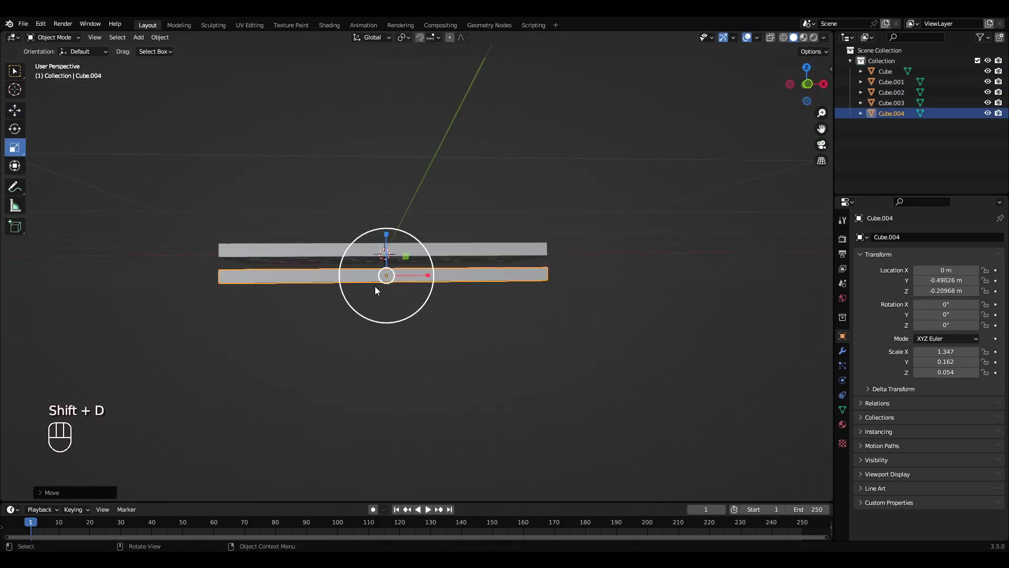
# Shrink the copy along X into a short block
pyautogui.moveTo(374, 290); pyautogui.dragTo(424, 293, button='middle')
pyautogui.press('s')
pyautogui.press('x')
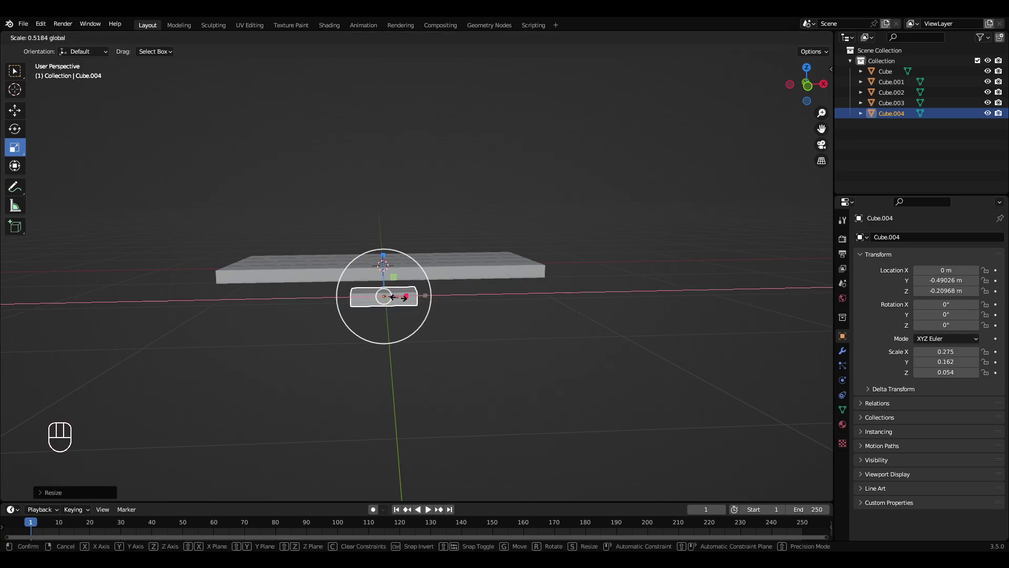
pyautogui.click(411, 297)
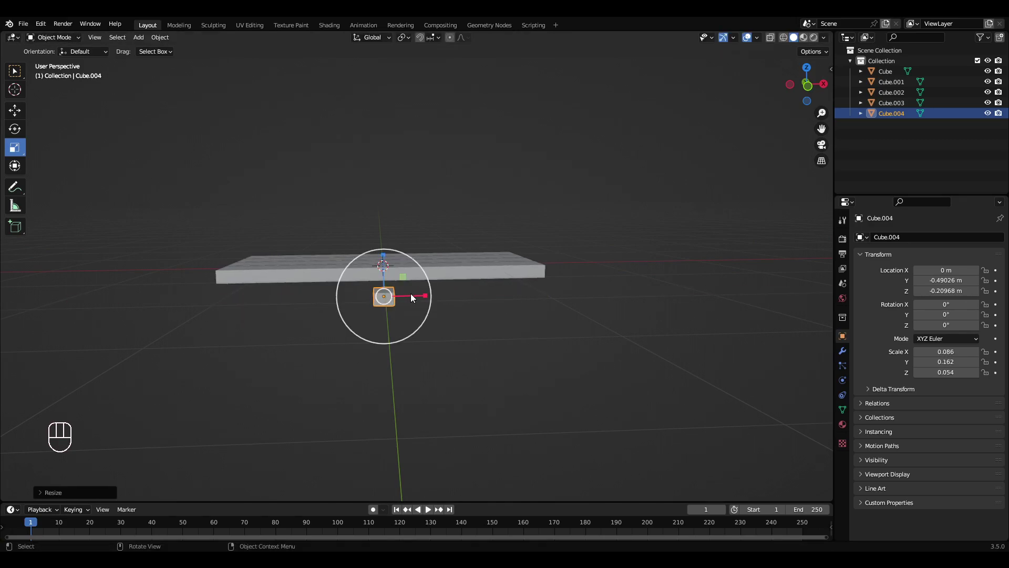
pyautogui.moveTo(410, 296); pyautogui.dragTo(401, 309)
# Position the block up under one end of the tabletop
pyautogui.moveTo(401, 308)
pyautogui.mouseDown(button='middle')
pyautogui.moveTo(361, 331)
pyautogui.moveTo(370, 328)
pyautogui.moveTo(376, 243)
pyautogui.moveTo(450, 254)
pyautogui.mouseUp(button='middle')
pyautogui.scroll(2, 451, 254)
pyautogui.moveTo(447, 256)
pyautogui.mouseDown()
pyautogui.moveTo(461, 199)
pyautogui.moveTo(453, 206)
pyautogui.mouseUp()
pyautogui.moveTo(454, 208)
pyautogui.mouseDown(button='middle')
pyautogui.moveTo(425, 234)
pyautogui.moveTo(179, 273)
pyautogui.moveTo(265, 330)
pyautogui.moveTo(229, 287)
pyautogui.mouseUp(button='middle')
pyautogui.moveTo(252, 312)
pyautogui.mouseDown()
pyautogui.moveTo(291, 321)
pyautogui.moveTo(259, 312)
pyautogui.moveTo(275, 314)
pyautogui.mouseUp()
pyautogui.click(14, 128)
# Stretch the block across the table's full width and centre it under the top
pyautogui.moveTo(276, 313)
pyautogui.mouseDown(button='middle')
pyautogui.moveTo(331, 351)
pyautogui.moveTo(523, 389)
pyautogui.moveTo(402, 333)
pyautogui.mouseUp(button='middle')
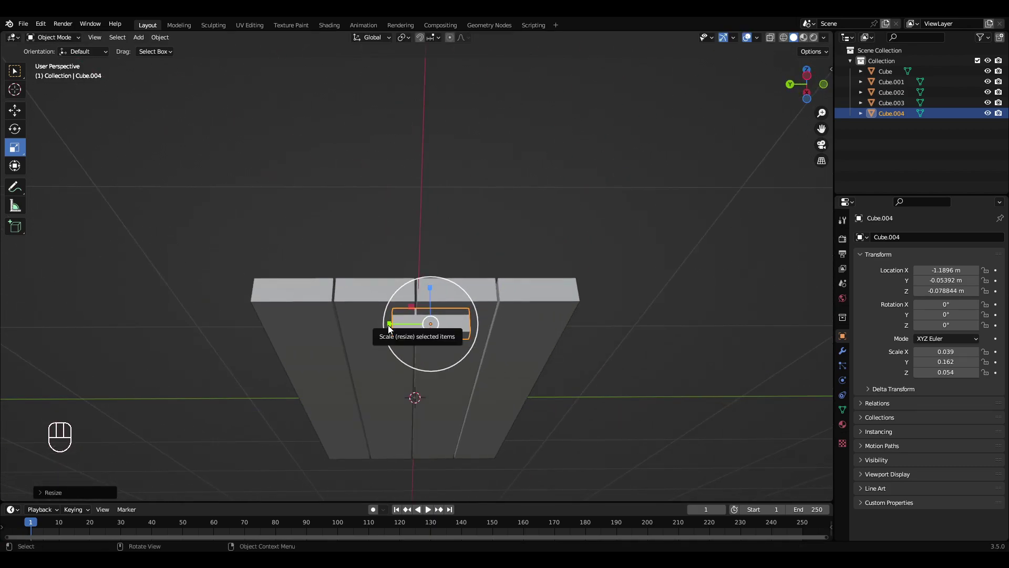
pyautogui.moveTo(390, 325); pyautogui.dragTo(255, 334)
pyautogui.moveTo(387, 326); pyautogui.dragTo(371, 330)
pyautogui.moveTo(370, 328); pyautogui.dragTo(478, 390, button='middle')
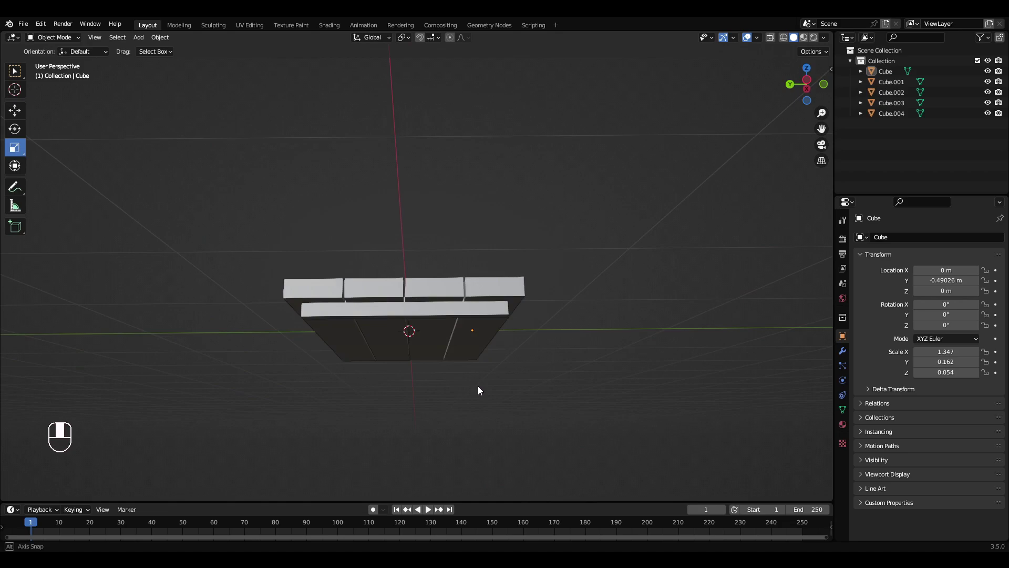
pyautogui.moveTo(320, 301); pyautogui.dragTo(501, 304, button='middle')
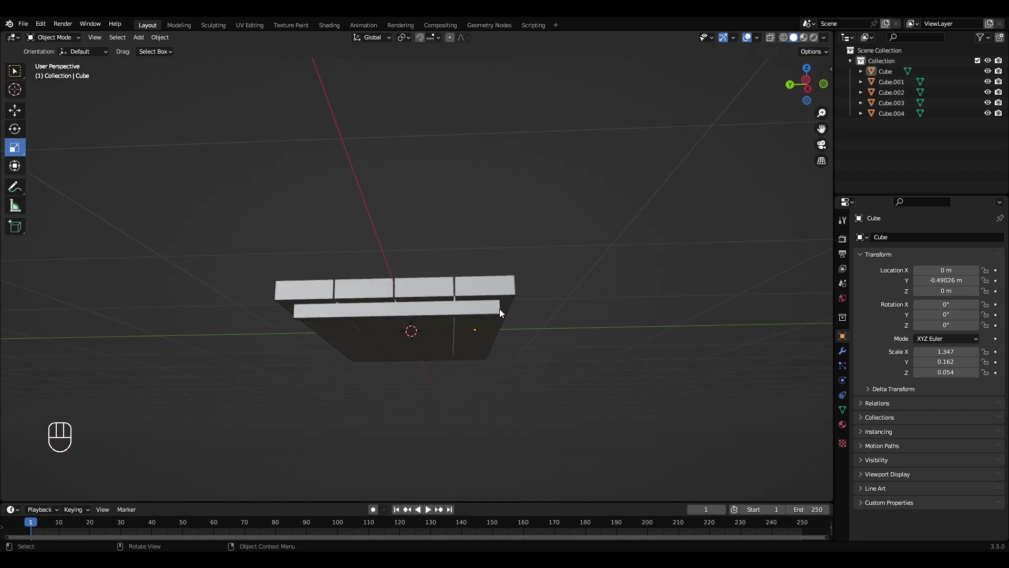
# Check the beam from below and above, then select it
pyautogui.moveTo(298, 313); pyautogui.dragTo(286, 292, button='middle')
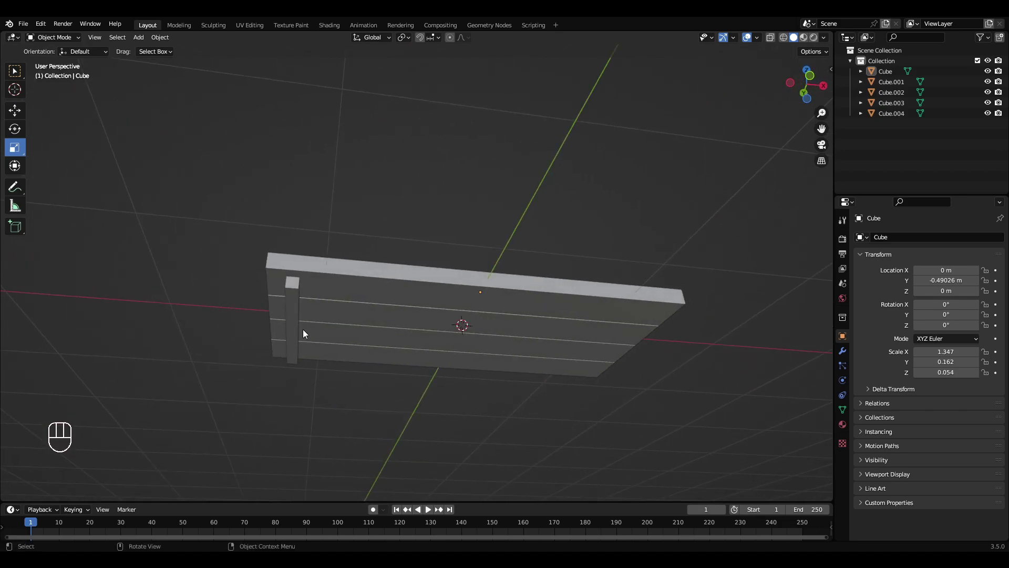
pyautogui.moveTo(303, 333); pyautogui.dragTo(329, 310, button='middle')
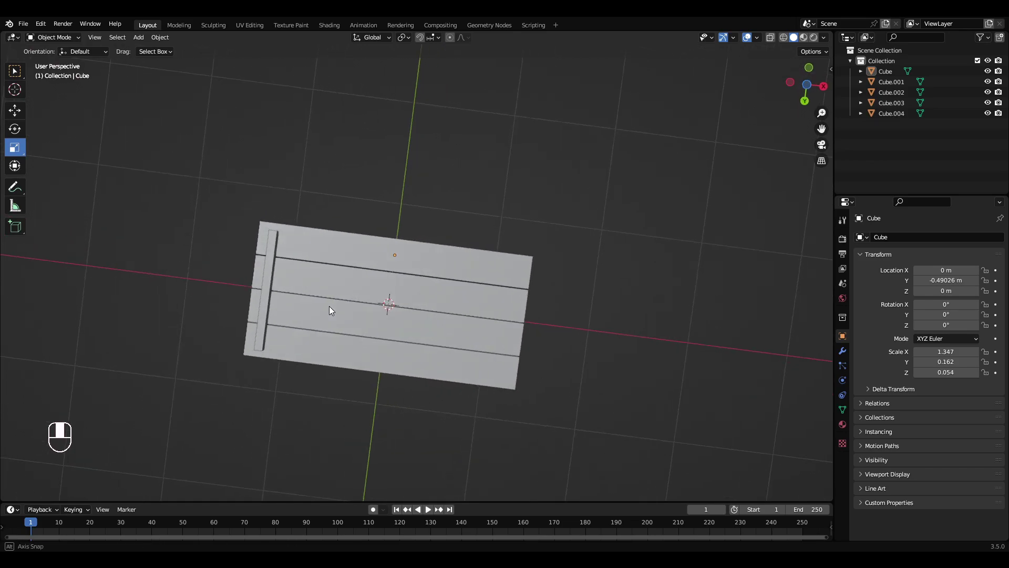
pyautogui.moveTo(330, 309); pyautogui.dragTo(316, 303, button='middle')
pyautogui.click(459, 282)
pyautogui.hotkey('shift', 'space')
pyautogui.press('g')
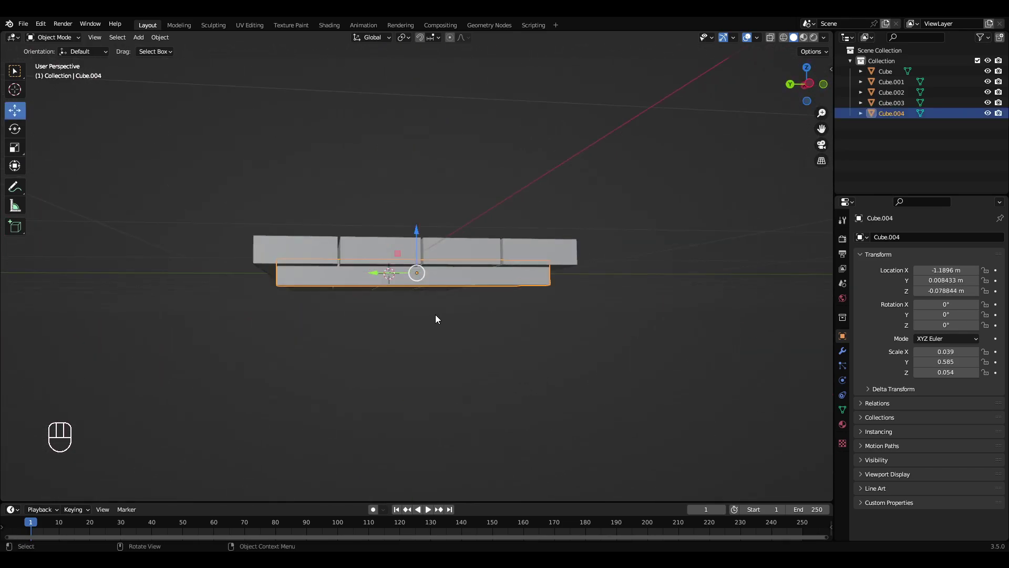
# Duplicate the support beam just below itself and shrink the copy into a small block
pyautogui.hotkey('shift', 'd')
pyautogui.press('z')
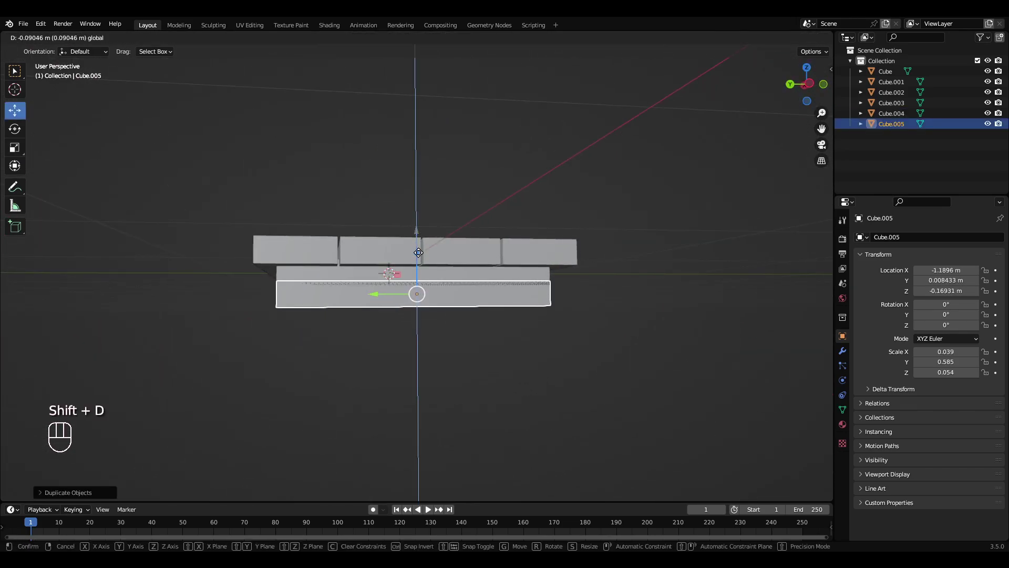
pyautogui.click(420, 256)
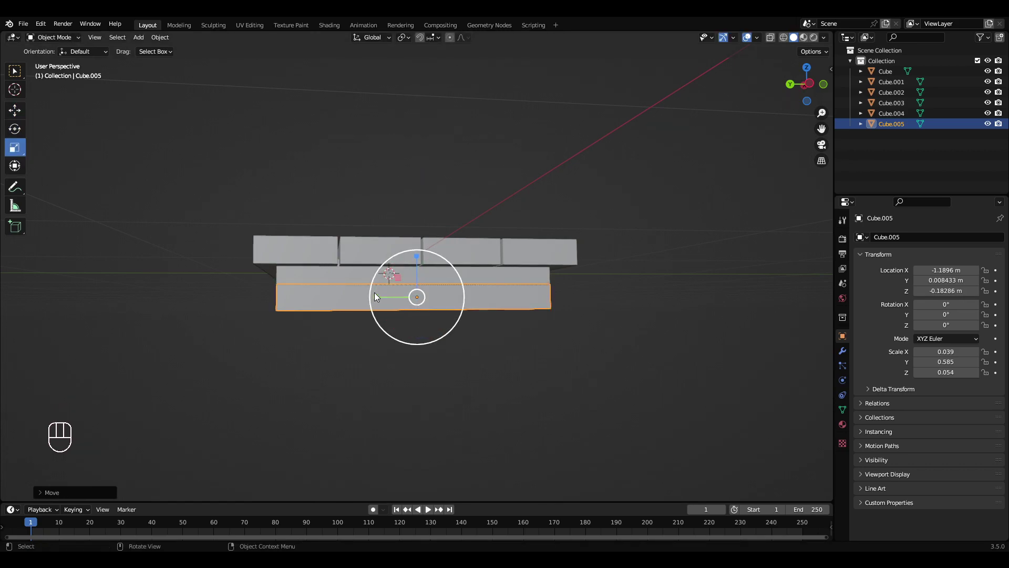
pyautogui.moveTo(375, 296); pyautogui.dragTo(446, 313)
pyautogui.rightClick(398, 309)
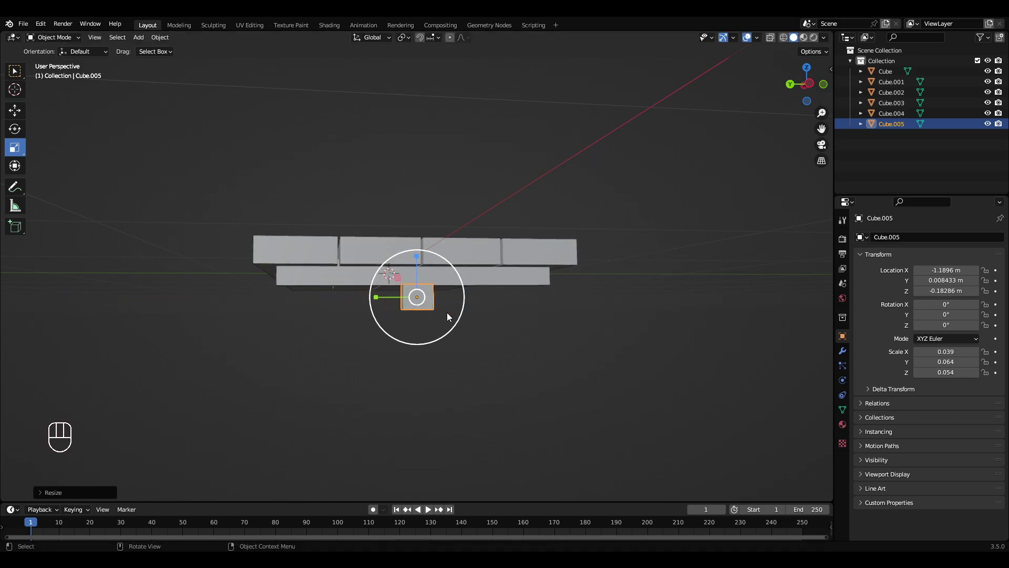
pyautogui.moveTo(447, 313); pyautogui.dragTo(407, 317, button='middle')
# Move the block toward the table's edge and make it slightly thinner
pyautogui.click(15, 110)
pyautogui.moveTo(365, 289); pyautogui.dragTo(331, 257)
pyautogui.moveTo(332, 258); pyautogui.dragTo(454, 287, button='middle')
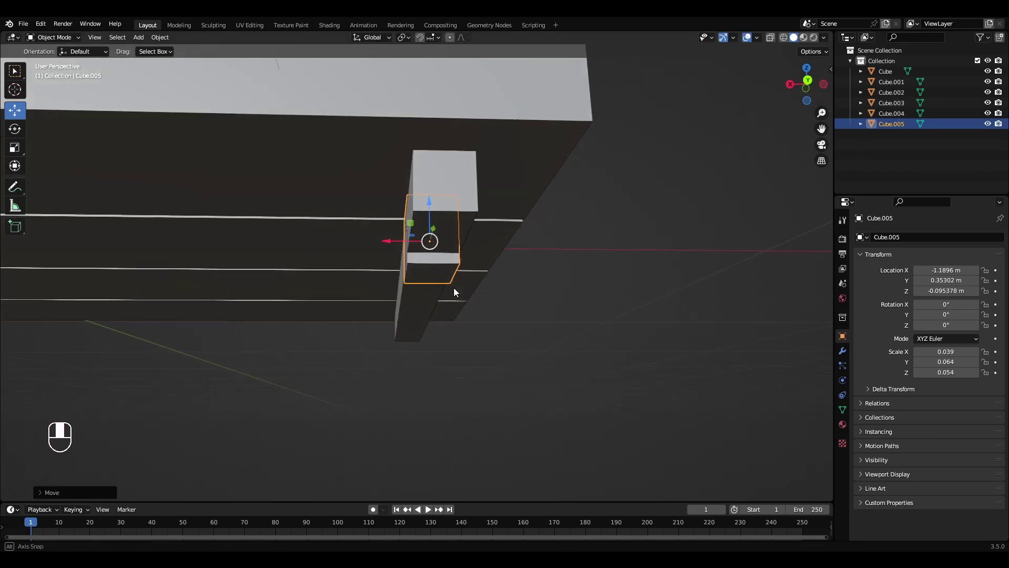
pyautogui.click(14, 147)
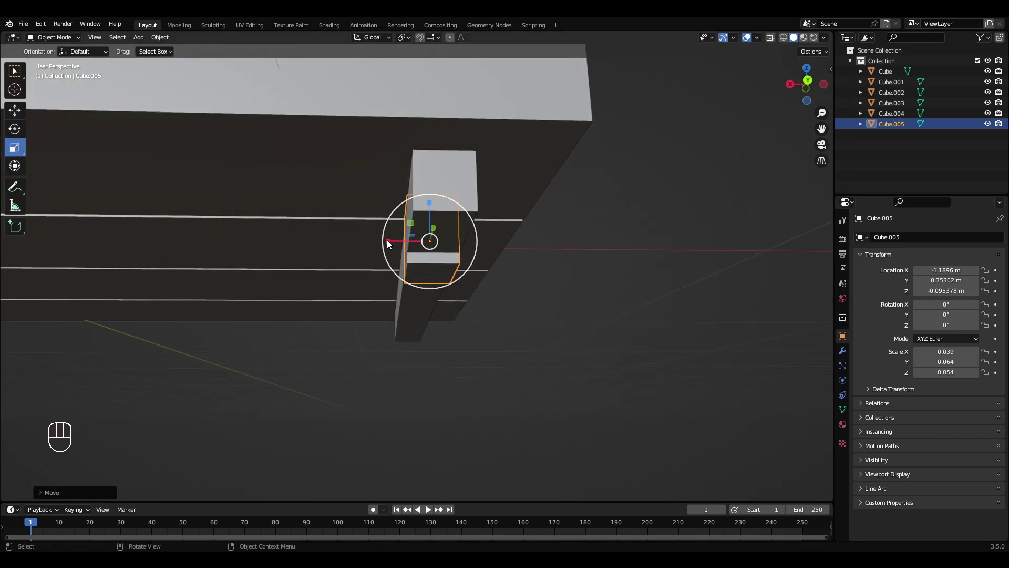
pyautogui.moveTo(388, 241); pyautogui.dragTo(410, 240)
# Slide the block outward along the table length and fine-tune its position
pyautogui.click(14, 110)
pyautogui.keyDown('shift'); pyautogui.moveTo(300, 268); pyautogui.dragTo(364, 285, button='middle'); pyautogui.keyUp('shift')
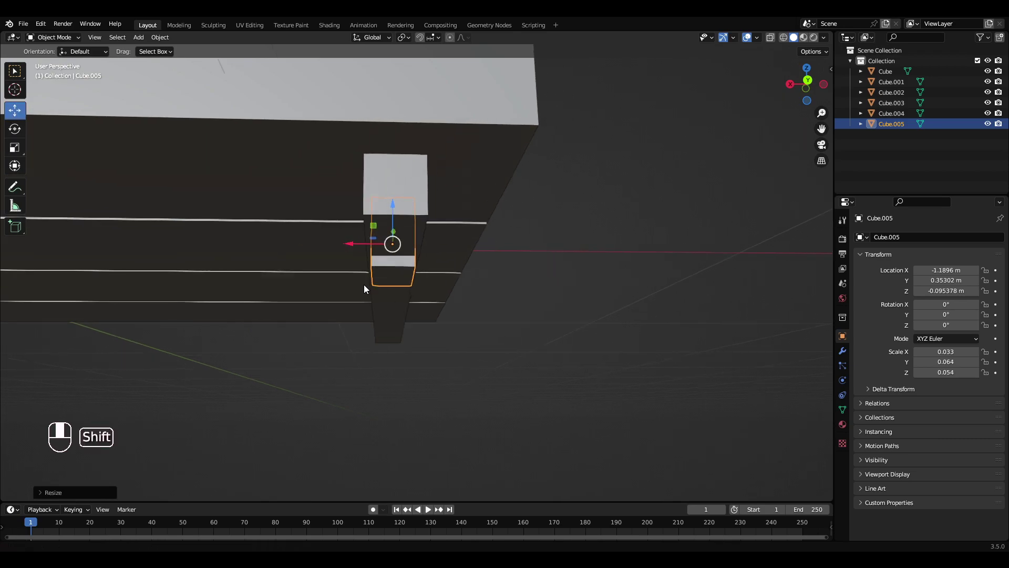
pyautogui.moveTo(356, 245); pyautogui.dragTo(369, 265)
pyautogui.moveTo(369, 268); pyautogui.dragTo(427, 240, button='middle')
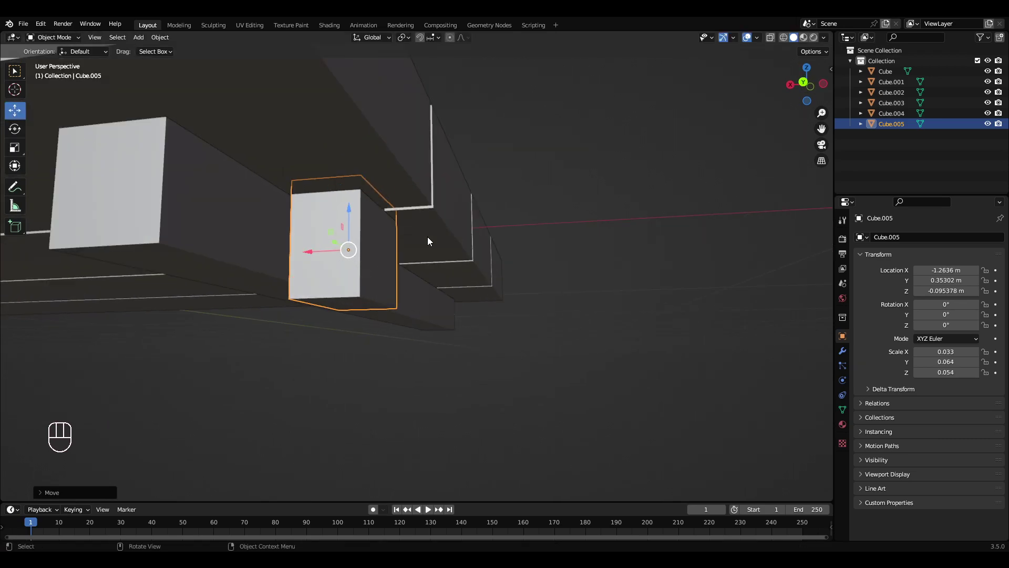
pyautogui.moveTo(291, 236)
pyautogui.mouseDown(button='middle')
pyautogui.moveTo(378, 270)
pyautogui.moveTo(355, 260)
pyautogui.mouseUp(button='middle')
pyautogui.moveTo(356, 259); pyautogui.dragTo(350, 265)
pyautogui.click(349, 265)
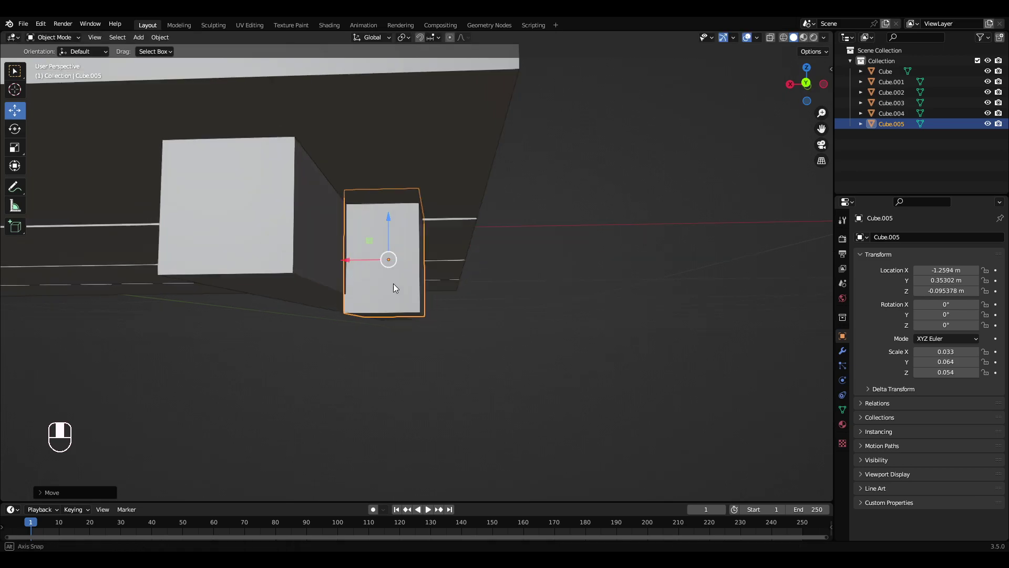
pyautogui.moveTo(394, 284); pyautogui.dragTo(315, 290, button='middle')
pyautogui.press('Tab')
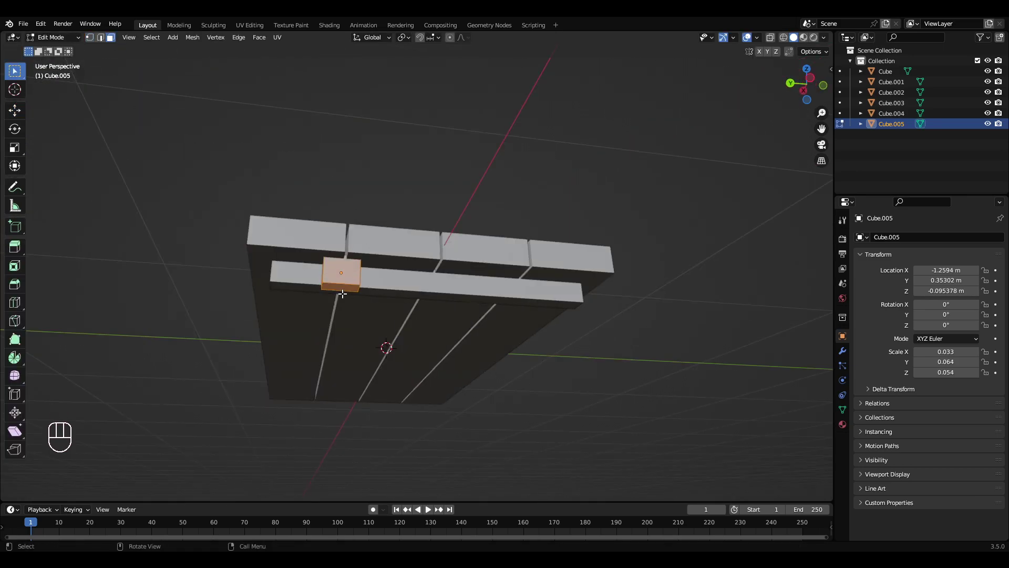
# Toggle between straight front and side views, settling on the side view
pyautogui.press('KP_1')
pyautogui.press('KP_3')
pyautogui.press('KP_1')
pyautogui.press('KP_1')
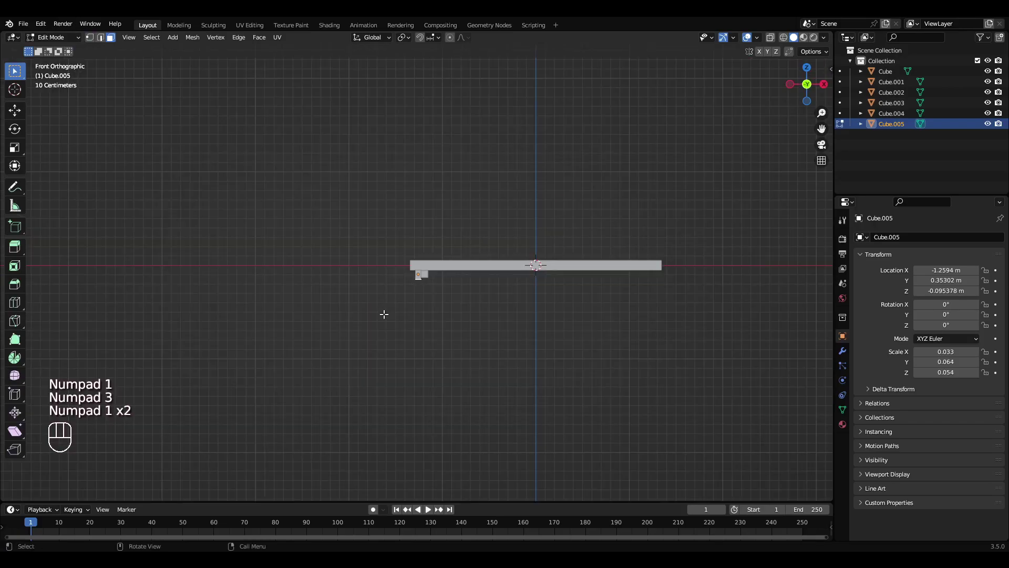
pyautogui.press('KP_3')
pyautogui.press('KP_1')
pyautogui.press('KP_3')
pyautogui.press('KP_1')
pyautogui.press('KP_3')
pyautogui.press('KP_1')
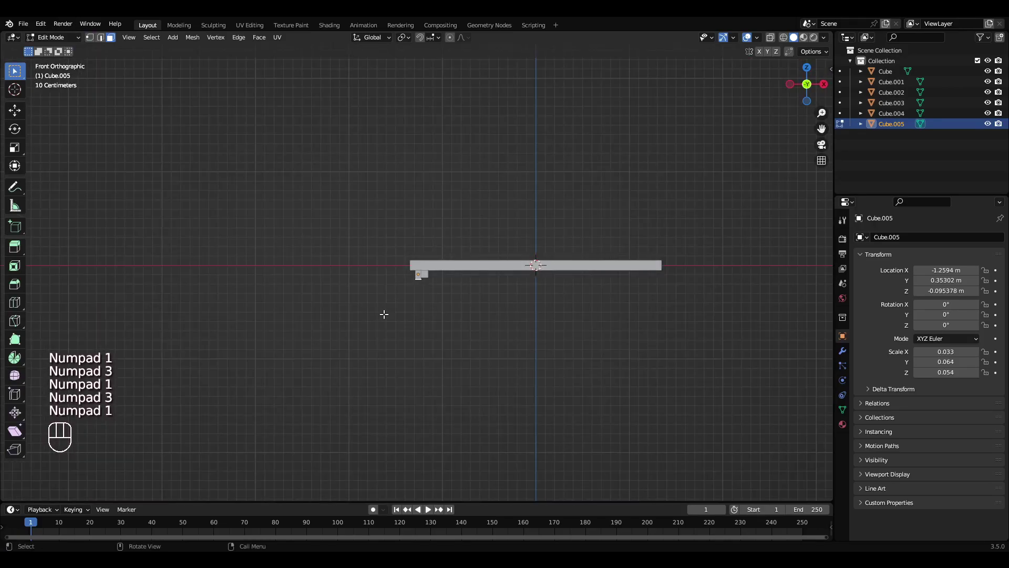
pyautogui.press('KP_3')
pyautogui.scroll(2, 383, 314)
pyautogui.scroll(2, 385, 280)
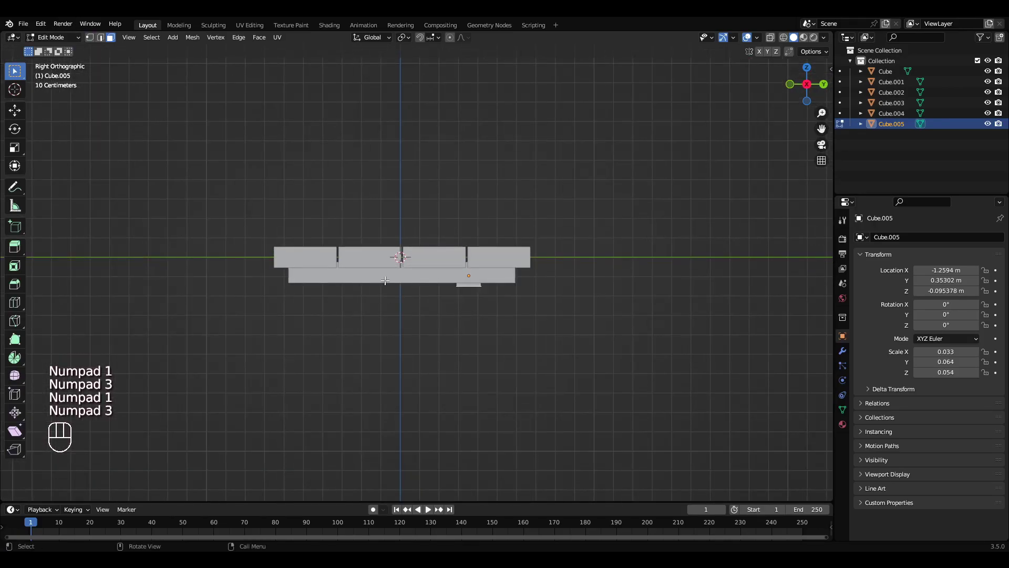
# Pull the block's lower end down and outward into a slanted leg
pyautogui.click(15, 110)
pyautogui.moveTo(457, 241); pyautogui.dragTo(458, 254)
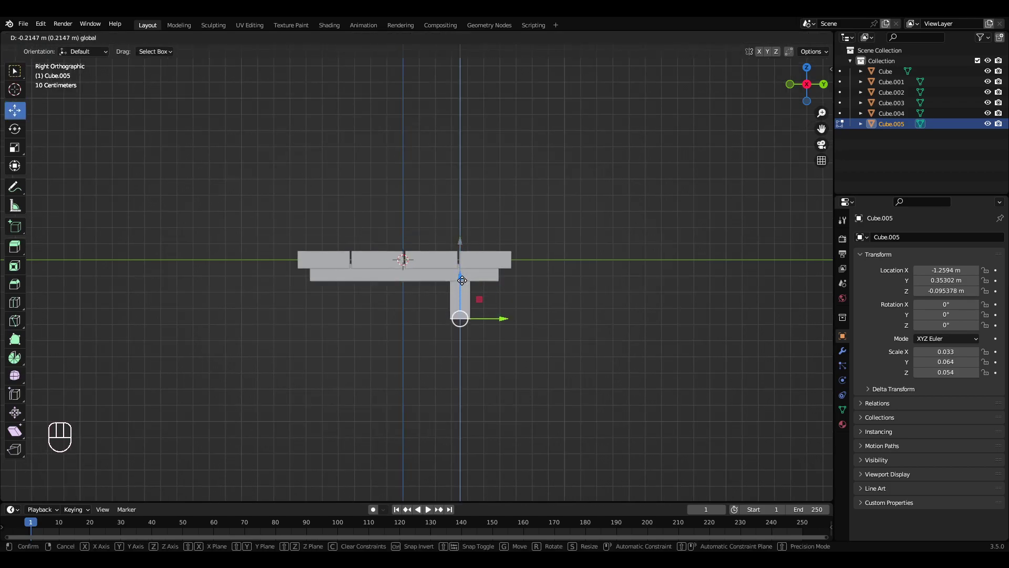
pyautogui.moveTo(467, 299)
pyautogui.mouseDown()
pyautogui.moveTo(470, 364)
pyautogui.moveTo(528, 370)
pyautogui.mouseUp()
pyautogui.scroll(-2, 469, 364)
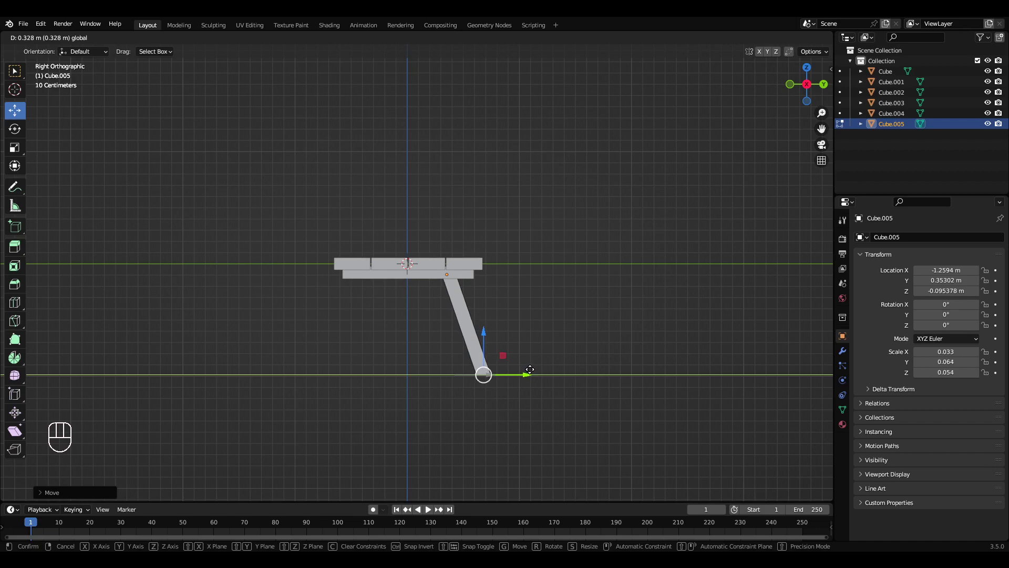
pyautogui.click(530, 370)
pyautogui.press('Tab')
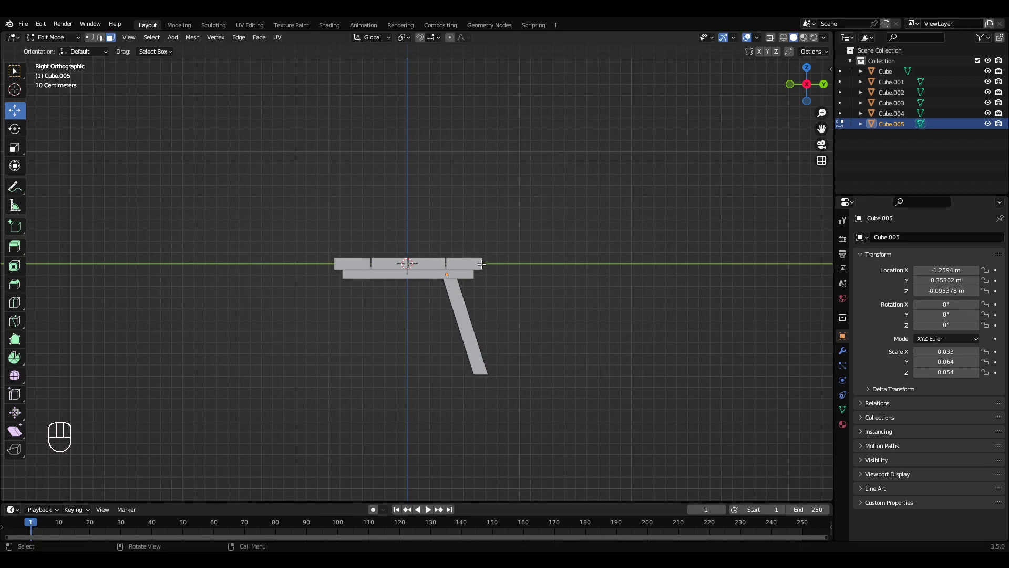
# Return to Object Mode and select the support board under the tabletop
pyautogui.moveTo(487, 382); pyautogui.dragTo(489, 371, button='middle')
pyautogui.press('Tab')
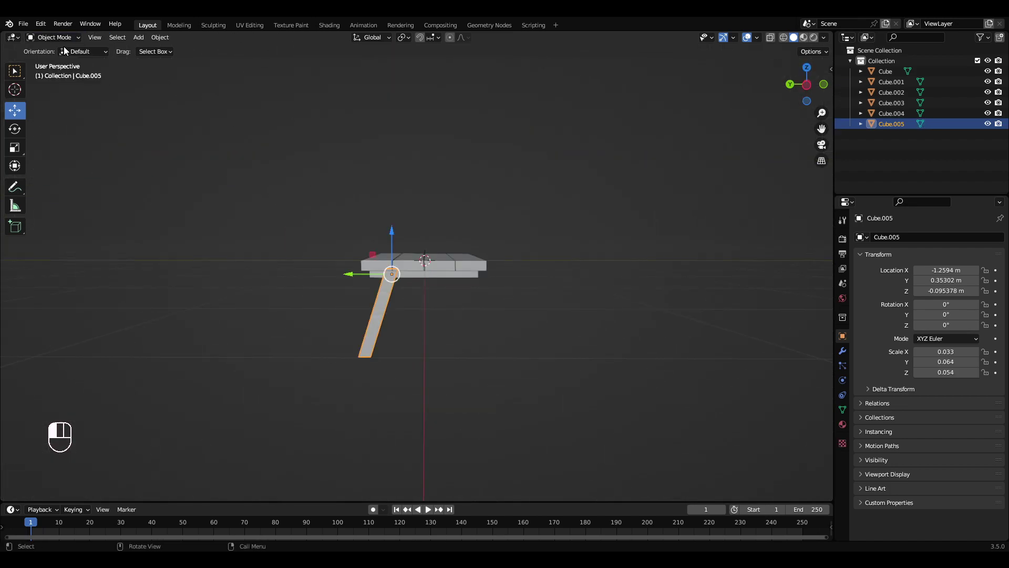
pyautogui.press('a')
pyautogui.press('a')
pyautogui.moveTo(454, 301)
pyautogui.mouseDown(button='middle')
pyautogui.moveTo(361, 315)
pyautogui.moveTo(462, 260)
pyautogui.mouseUp(button='middle')
pyautogui.click(462, 260)
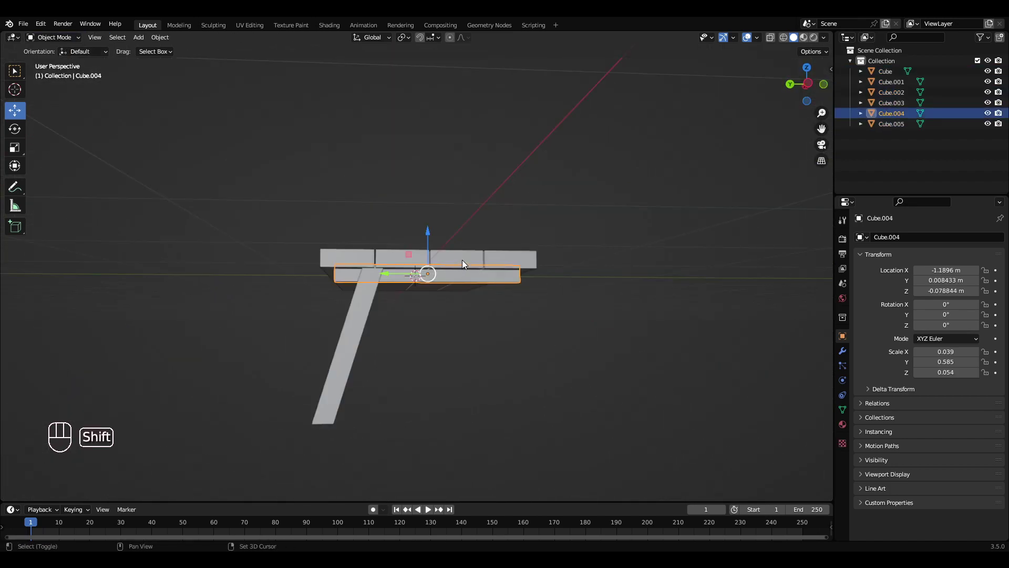
# Duplicate the board down along Z and stretch it along Y into a longer crossbar
pyautogui.hotkey('shift', 'd')
pyautogui.press('z')
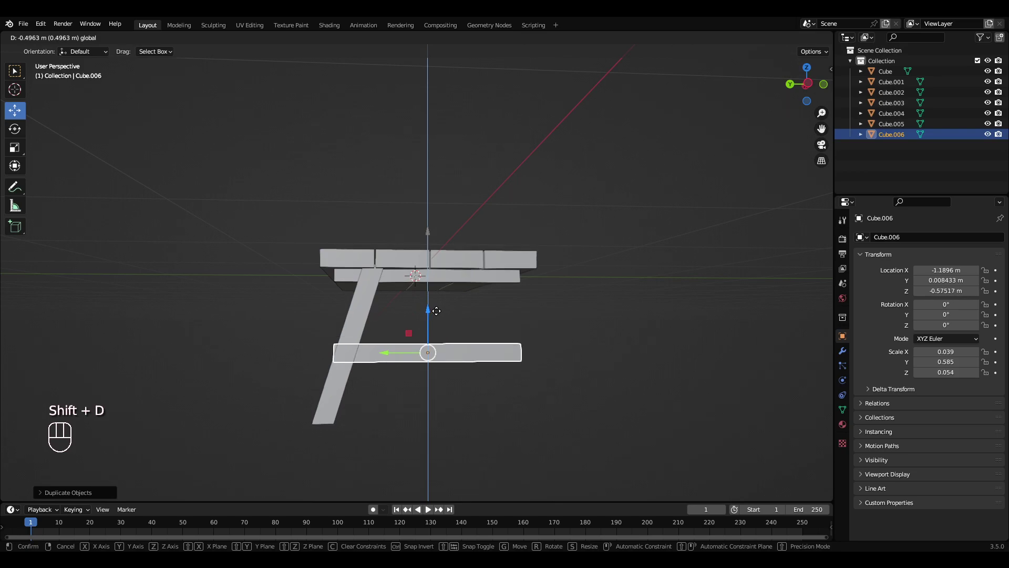
pyautogui.click(441, 305)
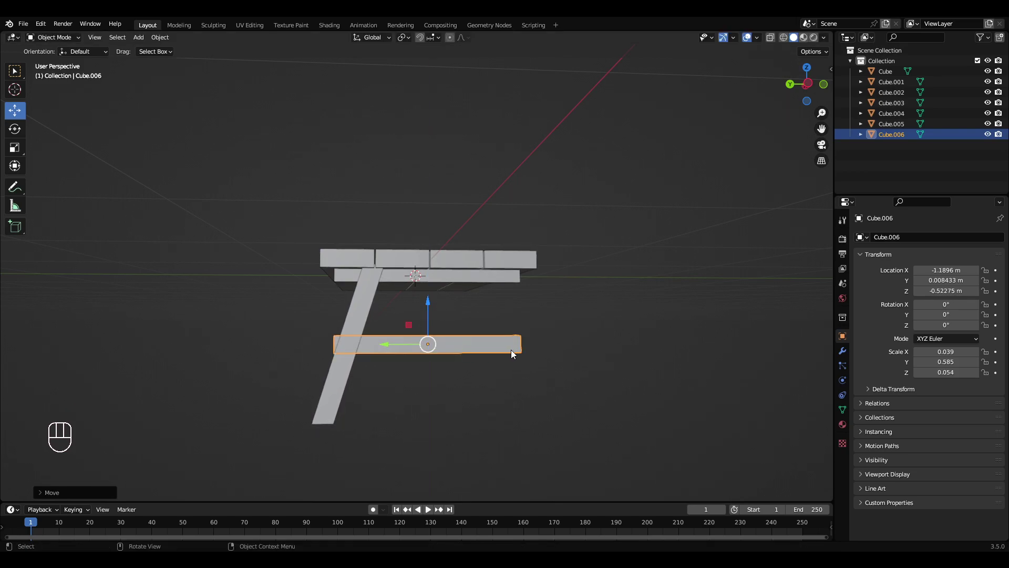
pyautogui.press('s')
pyautogui.press('y')
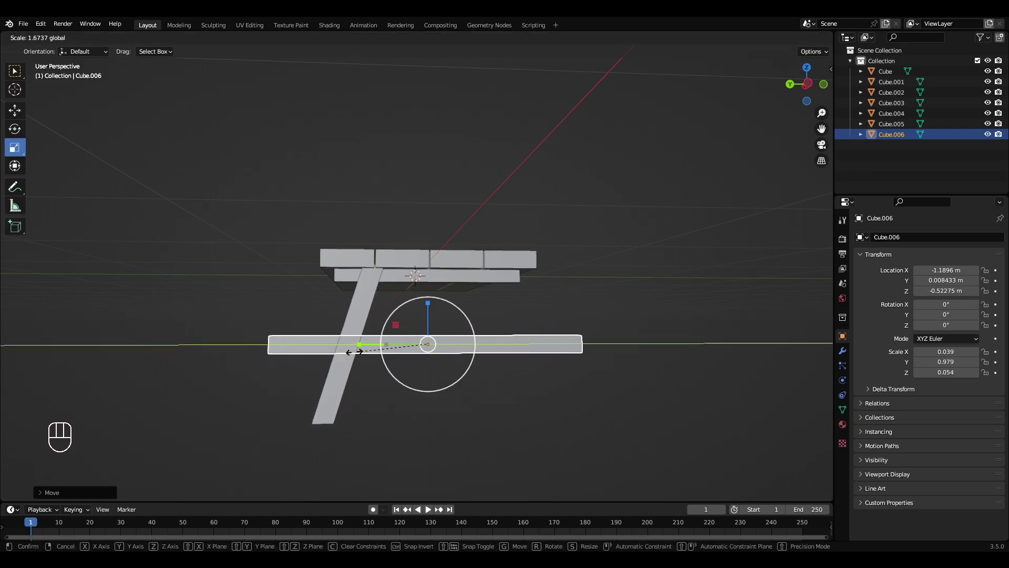
pyautogui.click(344, 351)
pyautogui.moveTo(345, 353); pyautogui.dragTo(402, 291, button='middle')
pyautogui.press('a')
pyautogui.press('a')
# Duplicate the two outer tabletop planks and lower them beside the table as a bench seat
pyautogui.keyDown('shift'); pyautogui.click(404, 276); pyautogui.keyUp('shift')
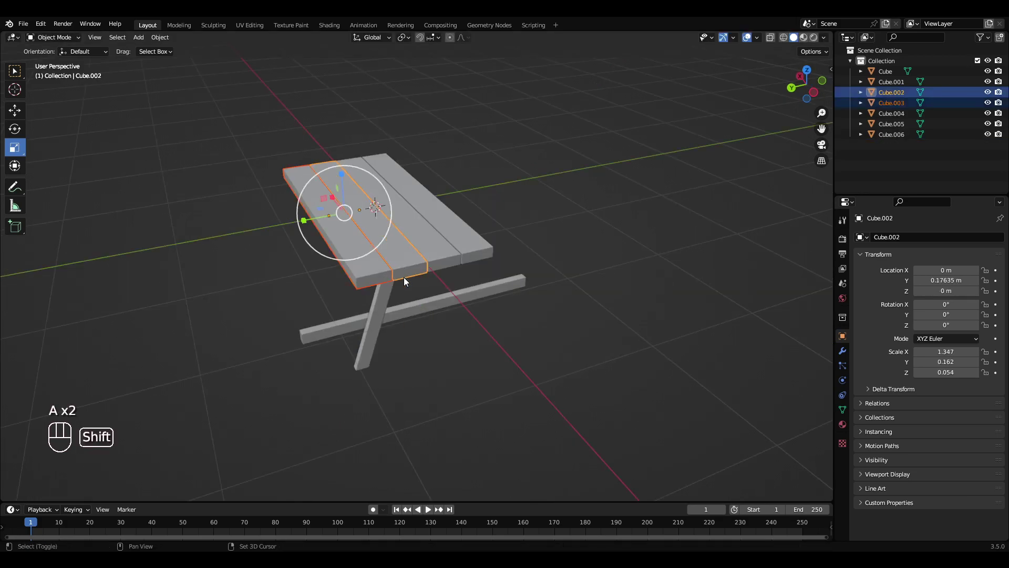
pyautogui.hotkey('shift', 'd')
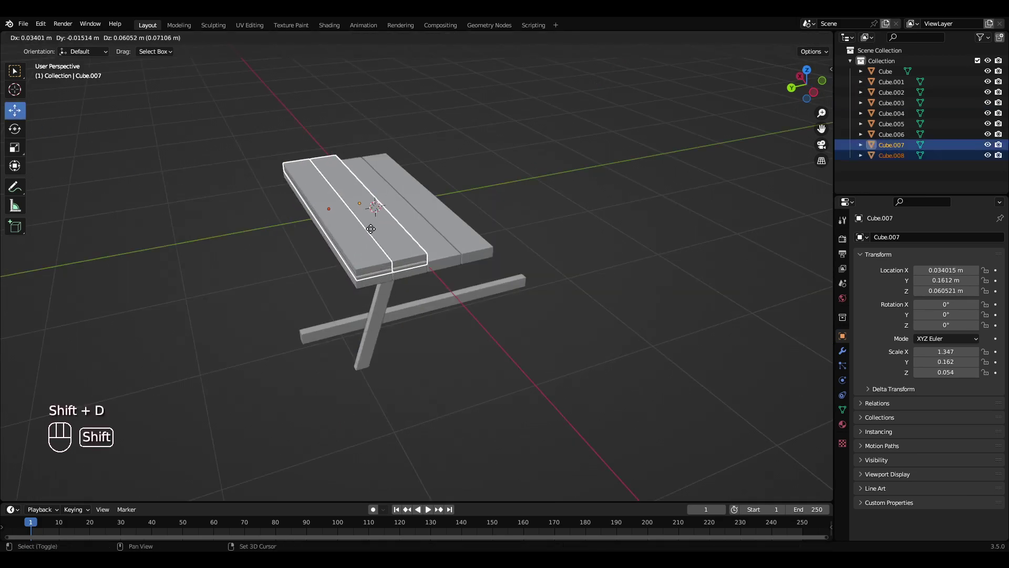
pyautogui.rightClick(354, 232)
pyautogui.moveTo(351, 217); pyautogui.dragTo(356, 236, button='middle')
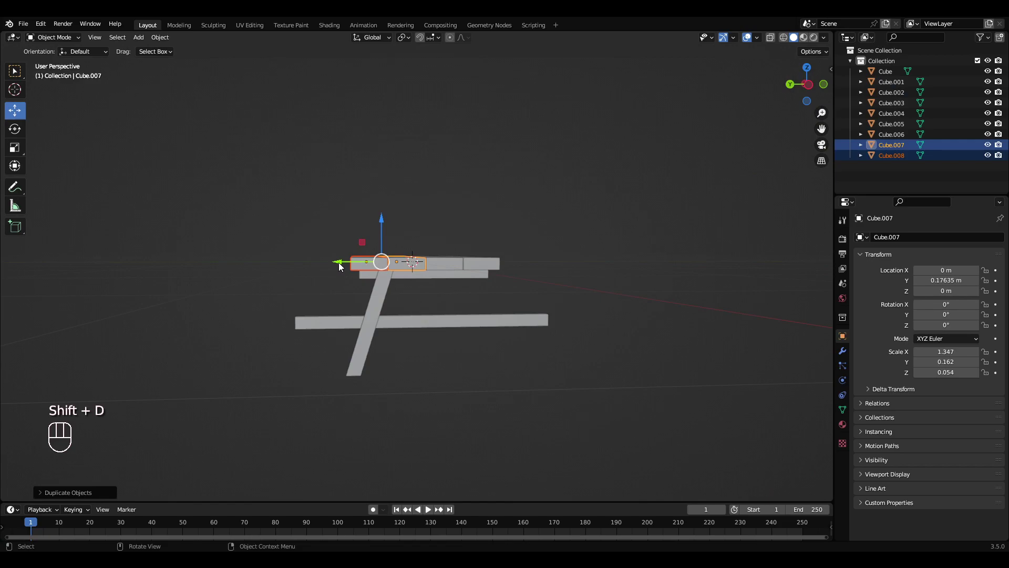
pyautogui.moveTo(364, 260); pyautogui.dragTo(324, 261)
pyautogui.moveTo(342, 219); pyautogui.dragTo(344, 260)
pyautogui.moveTo(345, 261)
pyautogui.mouseDown(button='middle')
pyautogui.moveTo(468, 279)
pyautogui.moveTo(407, 264)
pyautogui.mouseUp(button='middle')
pyautogui.scroll(3, 469, 280)
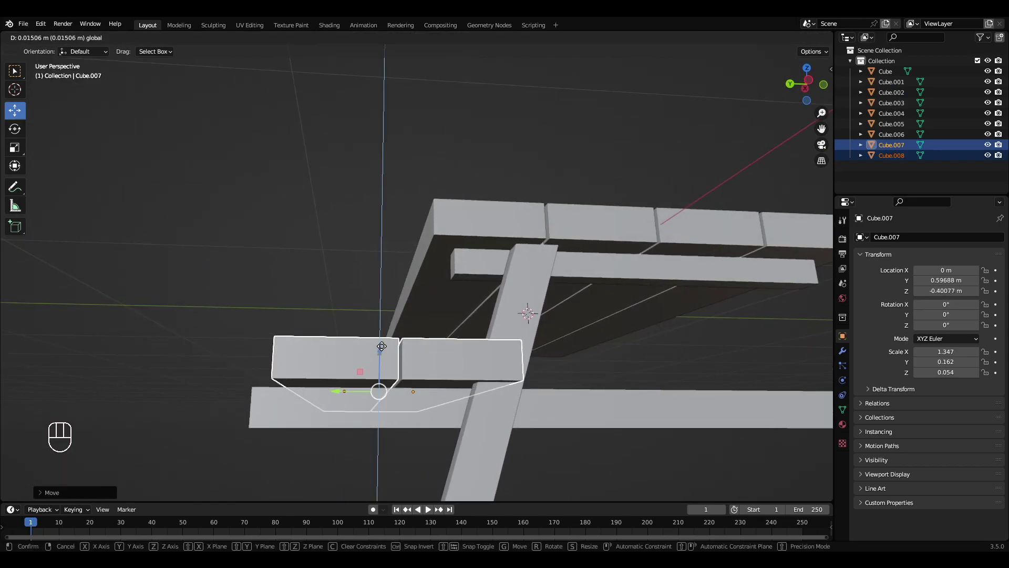
pyautogui.moveTo(376, 363); pyautogui.dragTo(377, 359)
pyautogui.moveTo(376, 359)
pyautogui.mouseDown(button='middle')
pyautogui.moveTo(347, 339)
pyautogui.moveTo(401, 312)
pyautogui.mouseUp(button='middle')
pyautogui.scroll(-3, 348, 340)
pyautogui.press('a')
pyautogui.press('a')
# Lengthen the lower crossbar along Y so it reaches under the bench
pyautogui.click(473, 303)
pyautogui.moveTo(474, 304)
pyautogui.mouseDown(button='middle')
pyautogui.moveTo(592, 326)
pyautogui.moveTo(622, 316)
pyautogui.mouseUp(button='middle')
pyautogui.press('s')
pyautogui.press('y')
pyautogui.click(659, 295)
pyautogui.press('a')
pyautogui.press('a')
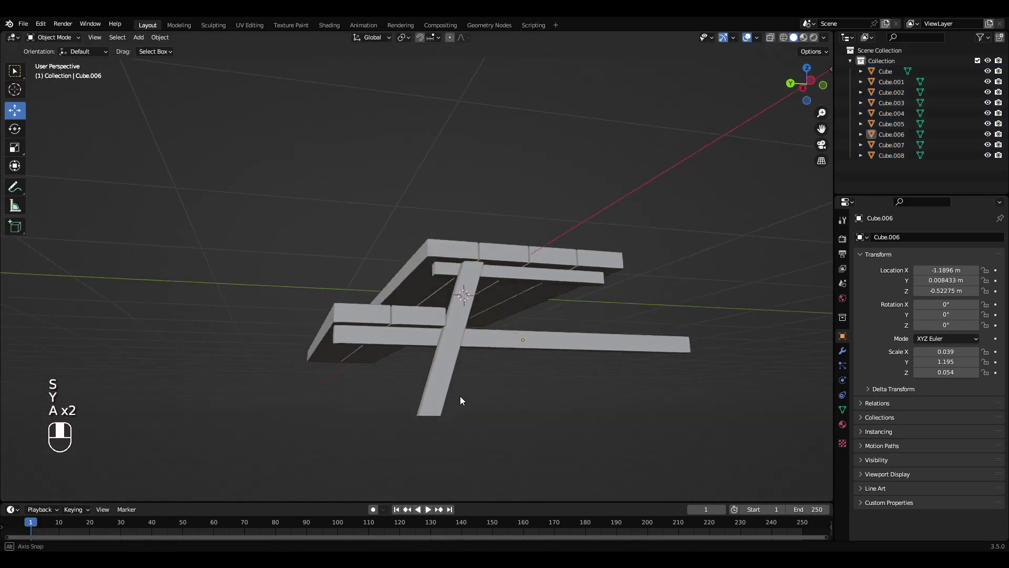
# Copy the two bench planks to the opposite side of the table as a second bench
pyautogui.moveTo(460, 395); pyautogui.dragTo(406, 313, button='middle')
pyautogui.click(406, 313)
pyautogui.keyDown('shift'); pyautogui.click(382, 314); pyautogui.keyUp('shift')
pyautogui.hotkey('shift', 'd')
pyautogui.rightClick(490, 291)
pyautogui.moveTo(490, 291)
pyautogui.mouseDown(button='middle')
pyautogui.moveTo(332, 285)
pyautogui.moveTo(346, 256)
pyautogui.mouseUp(button='middle')
pyautogui.moveTo(361, 247); pyautogui.dragTo(552, 281)
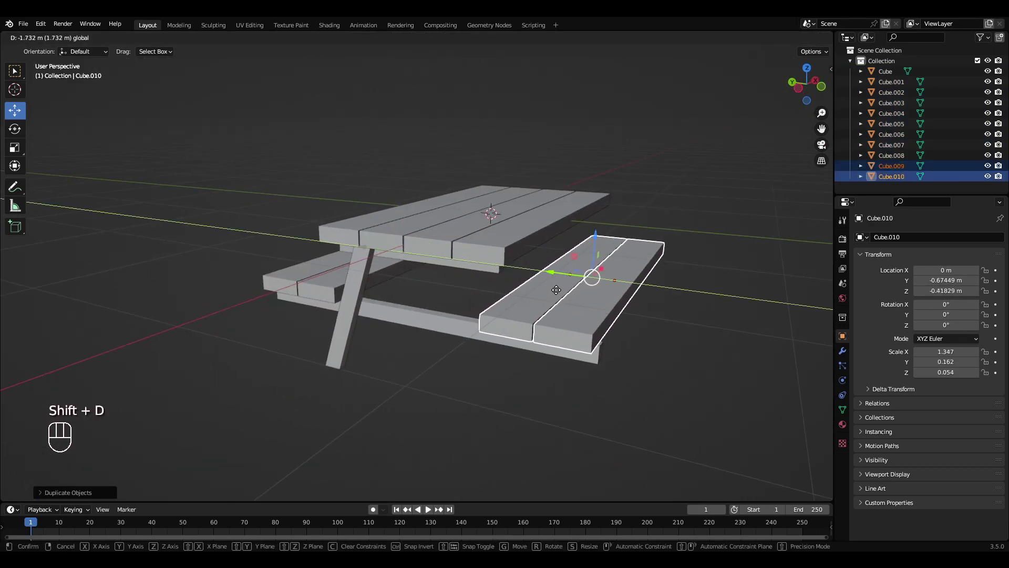
pyautogui.moveTo(552, 280)
pyautogui.mouseDown(button='middle')
pyautogui.moveTo(471, 329)
pyautogui.moveTo(390, 296)
pyautogui.moveTo(424, 237)
pyautogui.moveTo(473, 247)
pyautogui.moveTo(400, 251)
pyautogui.mouseUp(button='middle')
pyautogui.press('a')
pyautogui.press('a')
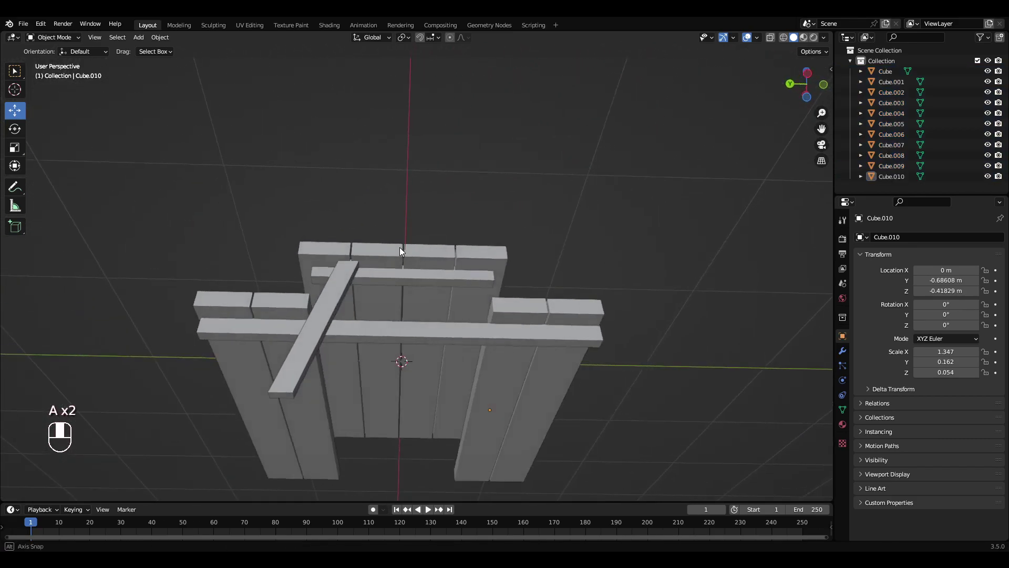
pyautogui.click(444, 287)
pyautogui.press('Tab')
# Move the slanted leg's foot vertices along Z and shift them slightly sideways
pyautogui.moveTo(444, 287)
pyautogui.mouseDown(button='middle')
pyautogui.moveTo(443, 334)
pyautogui.moveTo(460, 333)
pyautogui.moveTo(442, 253)
pyautogui.mouseUp(button='middle')
pyautogui.press('g')
pyautogui.press('z')
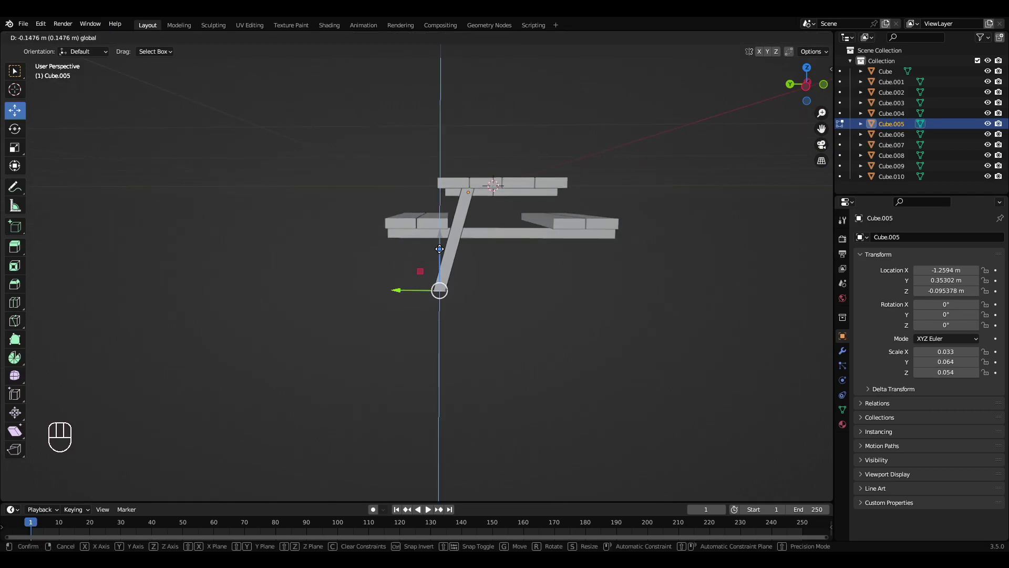
pyautogui.click(439, 249)
pyautogui.moveTo(399, 287); pyautogui.dragTo(401, 291)
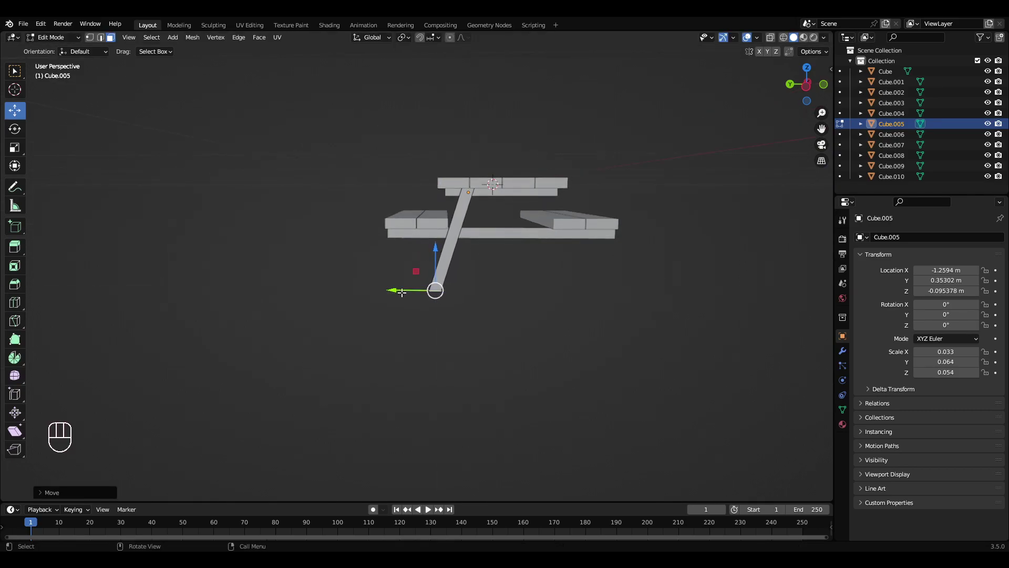
pyautogui.click(392, 290)
# Return to Object Mode, delete an unwanted extra object, and duplicate the slanted leg
pyautogui.moveTo(392, 289)
pyautogui.mouseDown(button='middle')
pyautogui.moveTo(467, 334)
pyautogui.moveTo(459, 354)
pyautogui.mouseUp(button='middle')
pyautogui.press('Tab')
pyautogui.press('Delete')
pyautogui.hotkey('shift', 'd')
# Flip the duplicated leg 180° around the vertical axis with the Rotate tool
pyautogui.rightClick(535, 304)
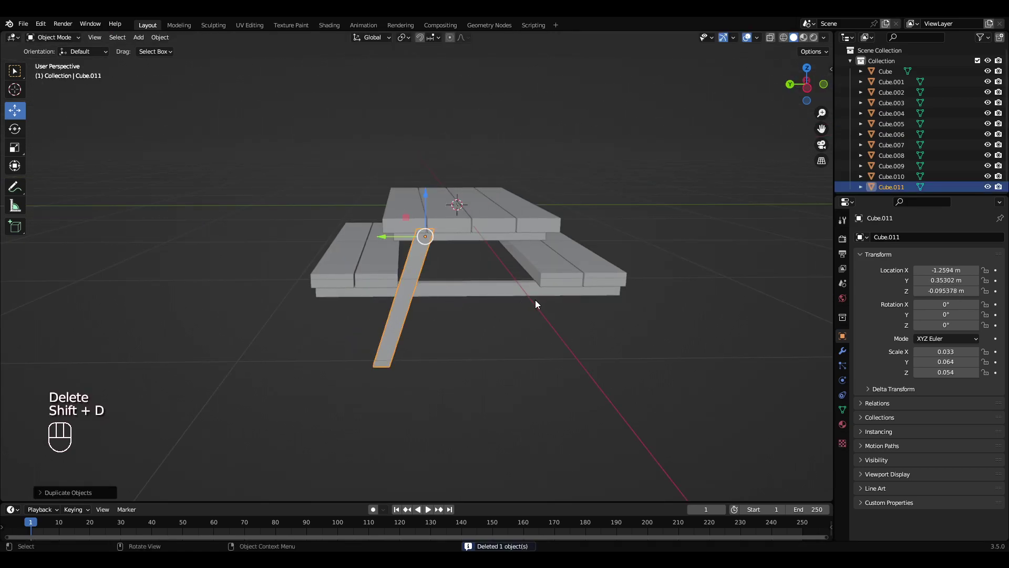
pyautogui.click(14, 129)
pyautogui.moveTo(442, 261); pyautogui.dragTo(462, 294, button='middle')
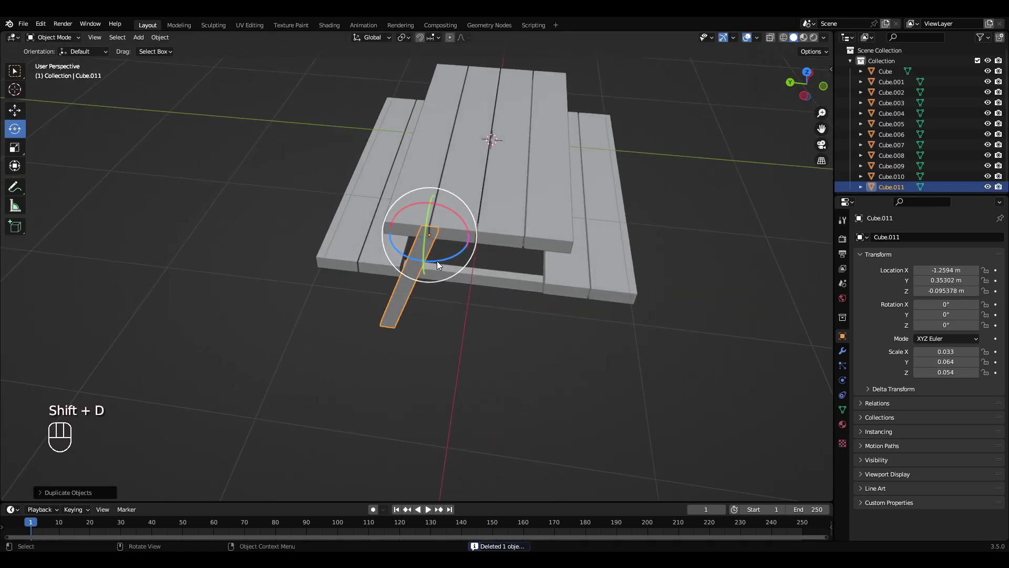
pyautogui.keyDown('ctrl'); pyautogui.moveTo(436, 263); pyautogui.dragTo(497, 201); pyautogui.keyUp('ctrl')
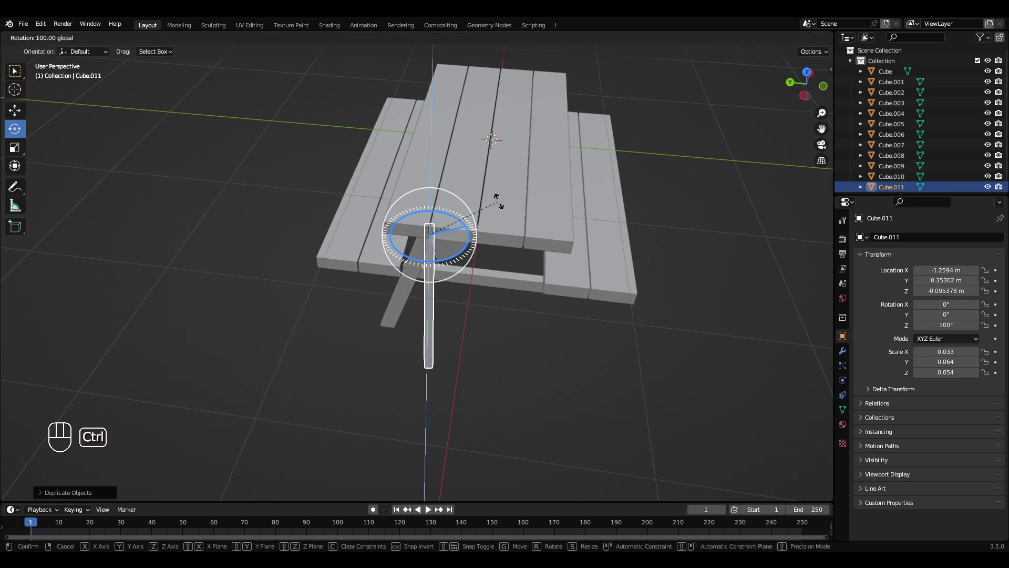
pyautogui.keyDown('ctrl'); pyautogui.moveTo(483, 168); pyautogui.dragTo(430, 154); pyautogui.keyUp('ctrl')
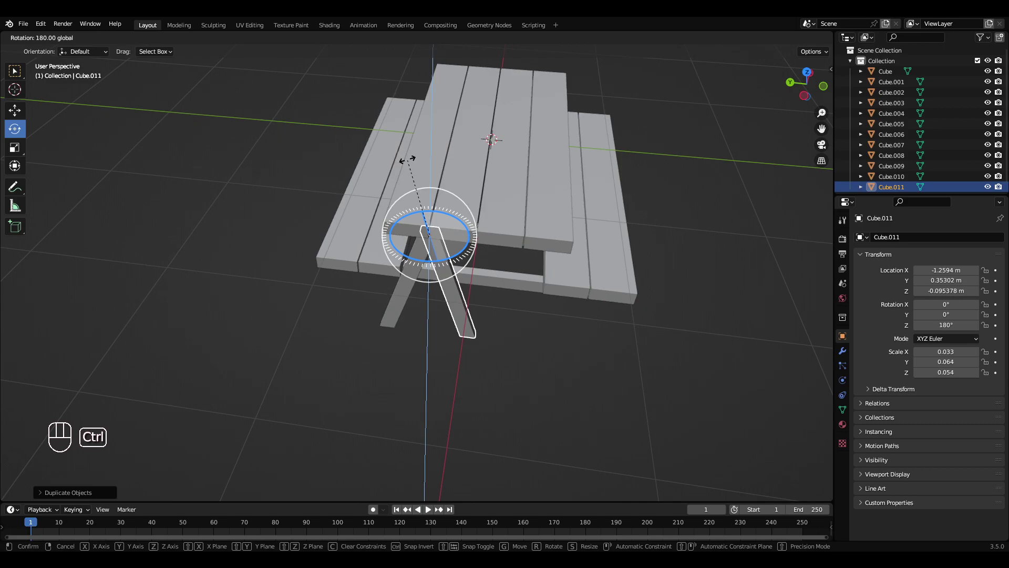
pyautogui.keyDown('ctrl'); pyautogui.moveTo(407, 160); pyautogui.dragTo(407, 160); pyautogui.keyUp('ctrl')
# Slide the flipped leg to the other side of the table end to form the A-frame
pyautogui.click(19, 113)
pyautogui.moveTo(445, 229)
pyautogui.mouseDown(button='middle')
pyautogui.moveTo(426, 207)
pyautogui.moveTo(375, 219)
pyautogui.mouseUp(button='middle')
pyautogui.scroll(2, 352, 218)
pyautogui.moveTo(337, 197); pyautogui.dragTo(464, 224)
pyautogui.moveTo(397, 217); pyautogui.dragTo(571, 233, button='middle')
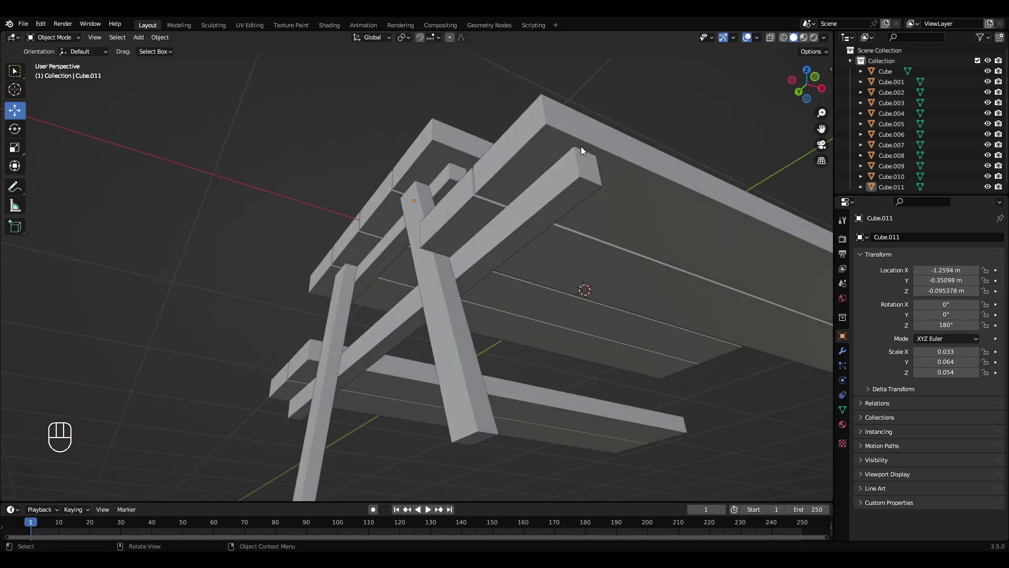
pyautogui.moveTo(590, 149)
pyautogui.mouseDown(button='middle')
pyautogui.moveTo(428, 308)
pyautogui.moveTo(369, 305)
pyautogui.mouseUp(button='middle')
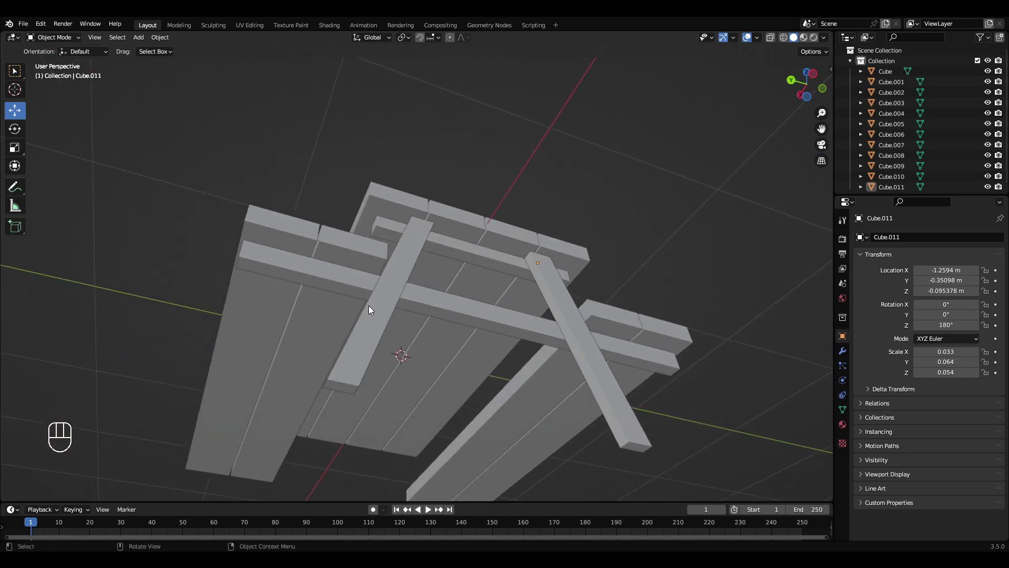
pyautogui.moveTo(252, 239); pyautogui.dragTo(592, 97, button='middle')
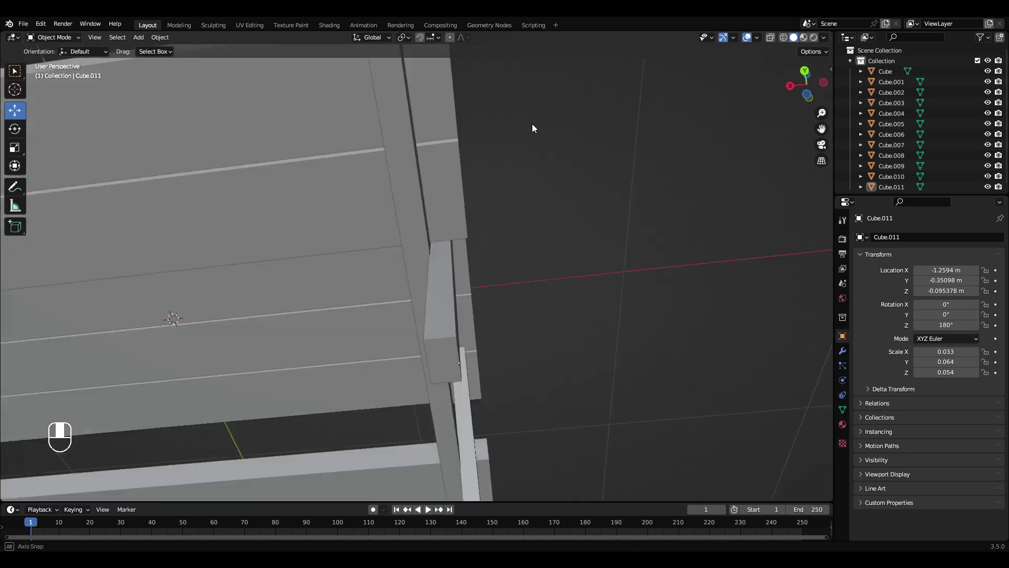
pyautogui.moveTo(592, 98)
pyautogui.mouseDown(button='middle')
pyautogui.moveTo(511, 197)
pyautogui.moveTo(544, 296)
pyautogui.moveTo(624, 281)
pyautogui.moveTo(556, 249)
pyautogui.mouseUp(button='middle')
# Select both end crossbars and the flipped leg, then nudge them sideways into alignment
pyautogui.click(556, 250)
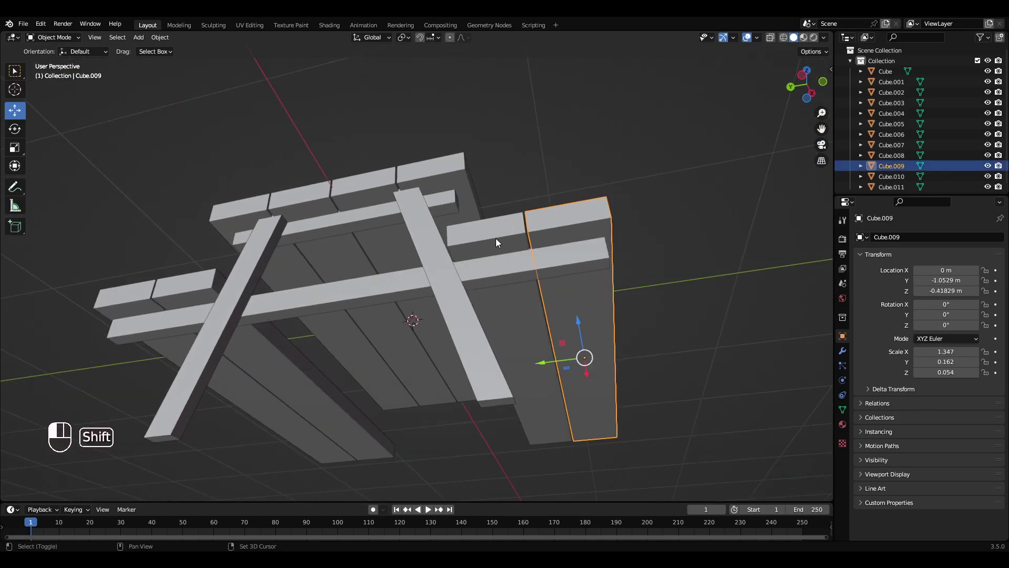
pyautogui.keyDown('shift'); pyautogui.click(496, 239); pyautogui.keyUp('shift')
pyautogui.keyDown('shift'); pyautogui.click(439, 259); pyautogui.keyUp('shift')
pyautogui.moveTo(471, 325); pyautogui.dragTo(518, 341)
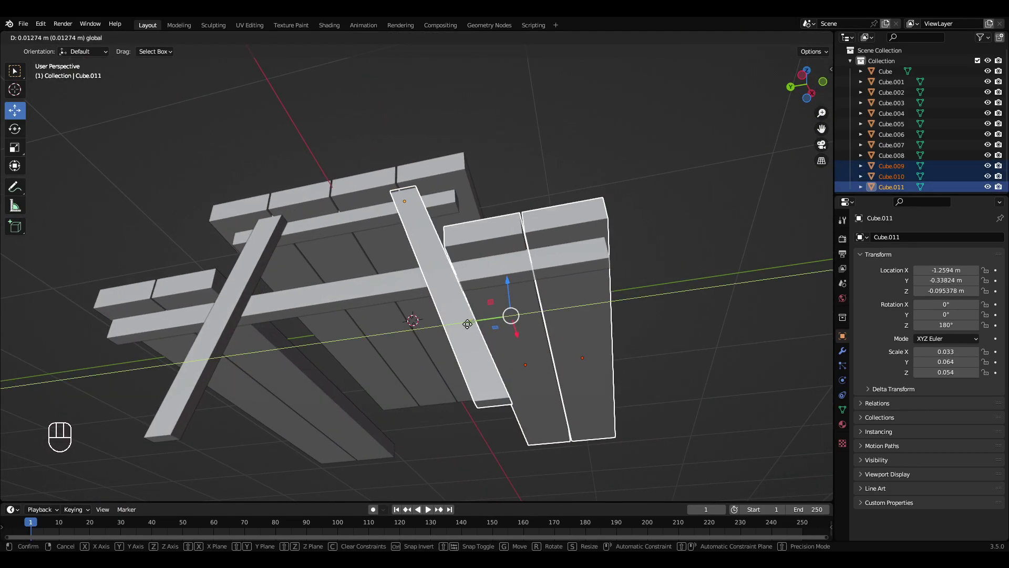
pyautogui.press('a')
pyautogui.press('a')
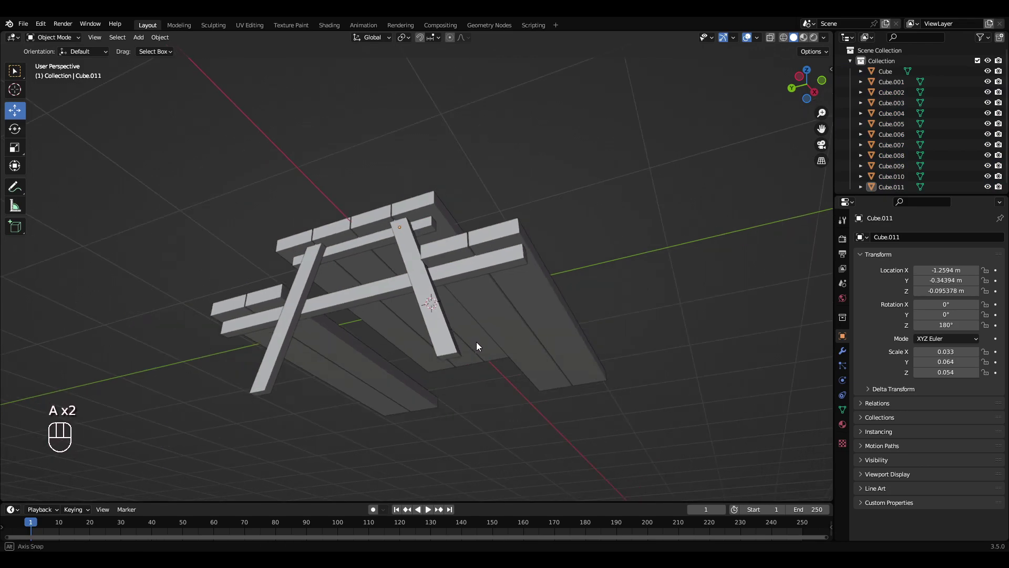
pyautogui.moveTo(476, 341); pyautogui.dragTo(433, 332, button='middle')
pyautogui.click(399, 315)
pyautogui.keyDown('shift'); pyautogui.click(443, 246); pyautogui.keyUp('shift')
# Duplicate both legs and crossbars of the end frame and rotate the copy 180°
pyautogui.keyDown('shift'); pyautogui.click(498, 320); pyautogui.keyUp('shift')
pyautogui.keyDown('shift'); pyautogui.click(497, 359); pyautogui.keyUp('shift')
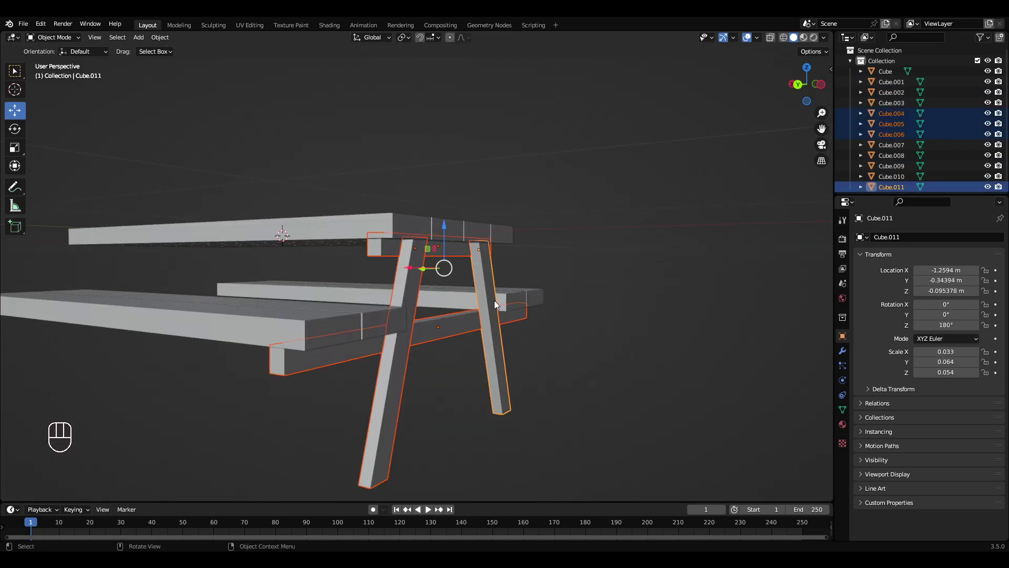
pyautogui.moveTo(494, 300); pyautogui.dragTo(503, 329, button='middle')
pyautogui.hotkey('shift', 'd')
pyautogui.rightClick(557, 273)
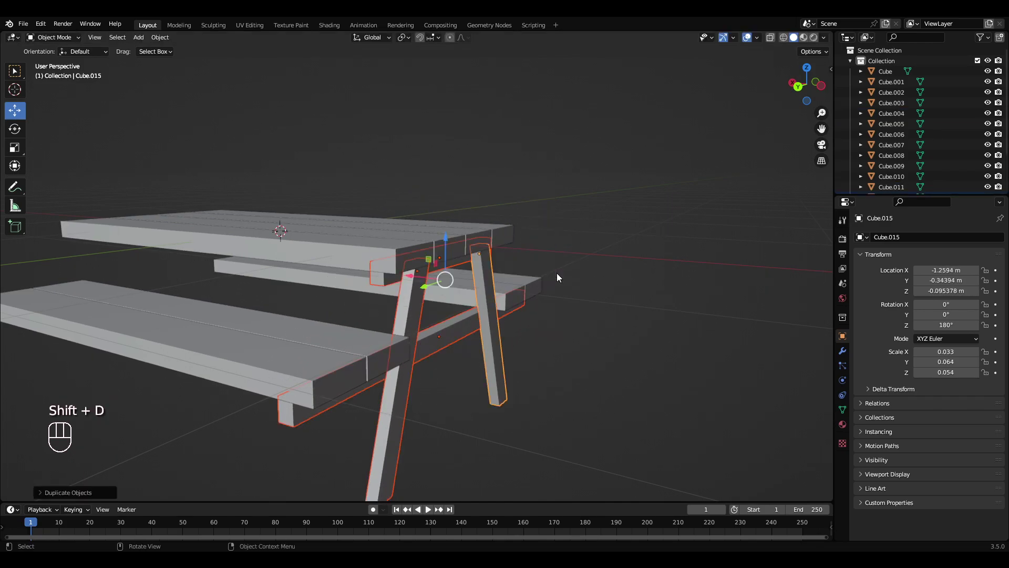
pyautogui.click(14, 129)
pyautogui.moveTo(411, 307)
pyautogui.mouseDown(button='middle')
pyautogui.moveTo(452, 335)
pyautogui.moveTo(386, 327)
pyautogui.mouseUp(button='middle')
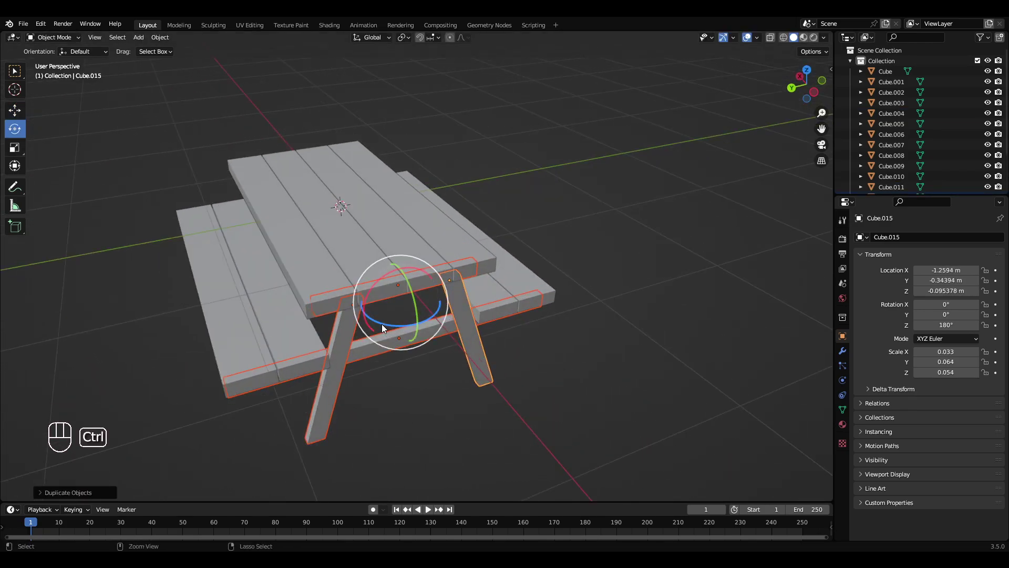
pyautogui.moveTo(382, 324)
pyautogui.keyDown('ctrl'); pyautogui.mouseDown()
pyautogui.moveTo(399, 330)
pyautogui.moveTo(450, 241)
pyautogui.moveTo(456, 247)
pyautogui.mouseUp(); pyautogui.keyUp('ctrl')
pyautogui.moveTo(457, 247); pyautogui.dragTo(412, 246, button='middle')
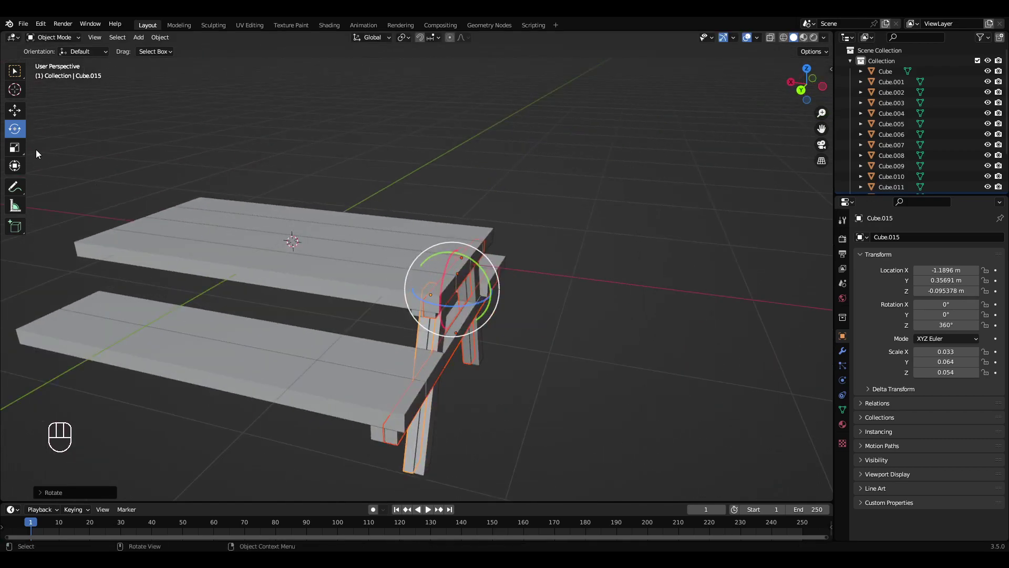
# Move the copied frame along X to the far end, aligned with the tabletop
pyautogui.moveTo(48, 159)
pyautogui.mouseDown(button='middle')
pyautogui.moveTo(455, 320)
pyautogui.moveTo(575, 298)
pyautogui.mouseUp(button='middle')
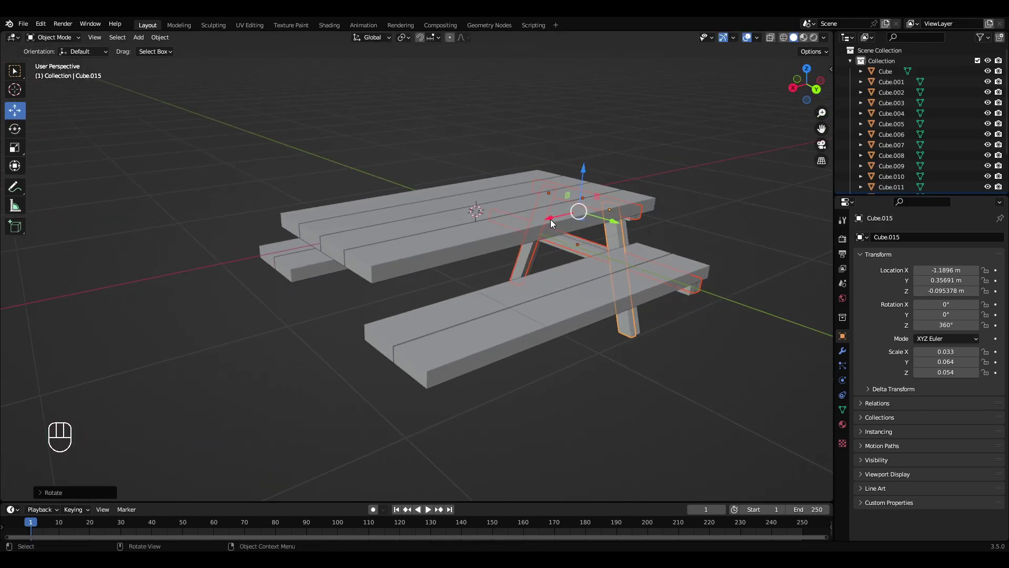
pyautogui.moveTo(550, 219); pyautogui.dragTo(442, 230)
pyautogui.moveTo(442, 229)
pyautogui.mouseDown(button='middle')
pyautogui.moveTo(308, 253)
pyautogui.moveTo(556, 310)
pyautogui.moveTo(373, 308)
pyautogui.moveTo(355, 293)
pyautogui.moveTo(540, 248)
pyautogui.mouseUp(button='middle')
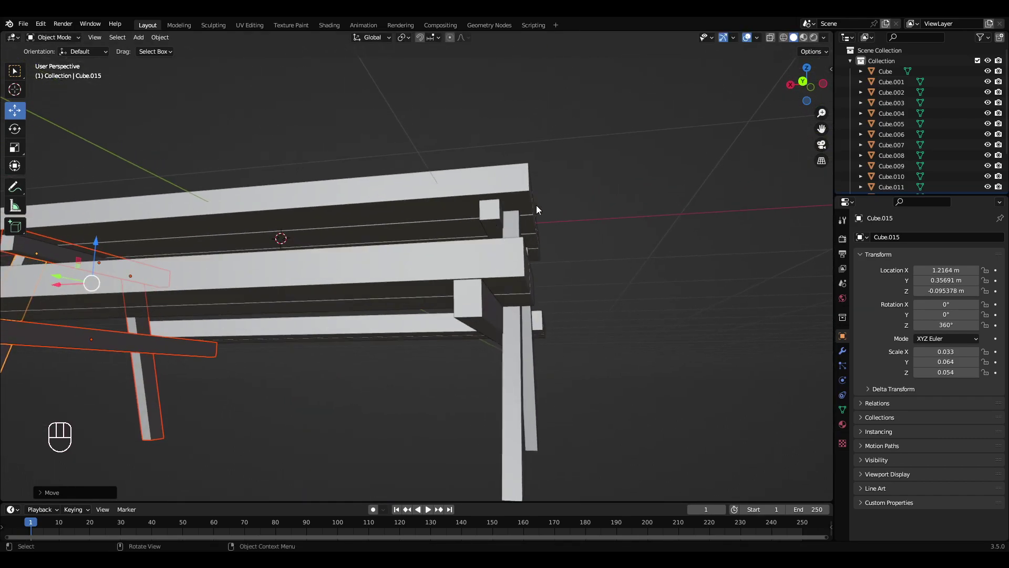
pyautogui.moveTo(526, 214)
pyautogui.mouseDown(button='middle')
pyautogui.moveTo(334, 242)
pyautogui.moveTo(428, 276)
pyautogui.moveTo(496, 270)
pyautogui.moveTo(401, 288)
pyautogui.mouseUp(button='middle')
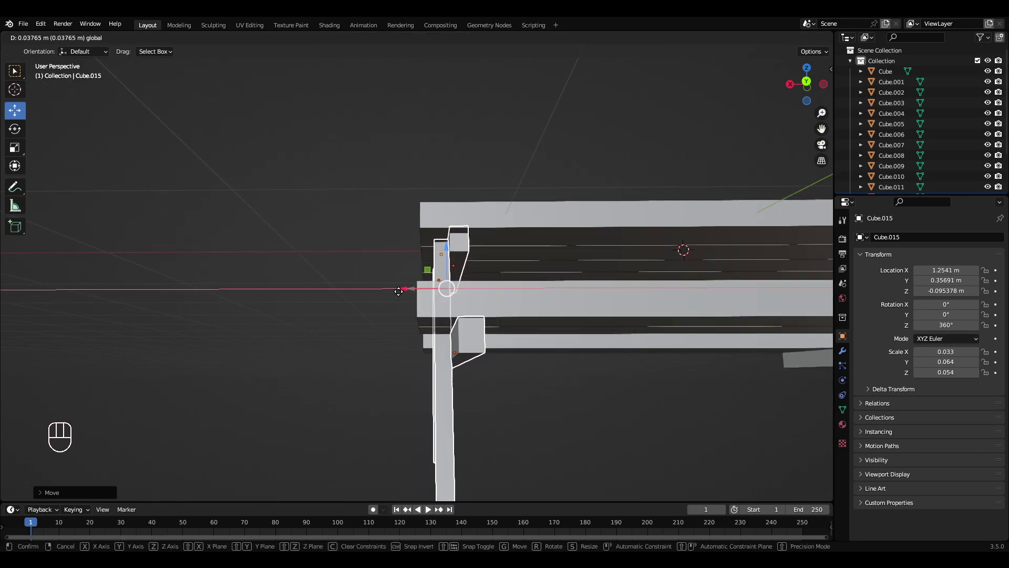
pyautogui.keyDown('shift'); pyautogui.moveTo(401, 288); pyautogui.dragTo(442, 290); pyautogui.keyUp('shift')
pyautogui.moveTo(442, 290); pyautogui.dragTo(581, 316, button='middle')
# Deselect everything and select the lower crossbar from a front view of the legs
pyautogui.press('a')
pyautogui.press('a')
pyautogui.scroll(-5, 581, 317)
pyautogui.moveTo(478, 304)
pyautogui.mouseDown(button='middle')
pyautogui.moveTo(408, 342)
pyautogui.moveTo(389, 333)
pyautogui.mouseUp(button='middle')
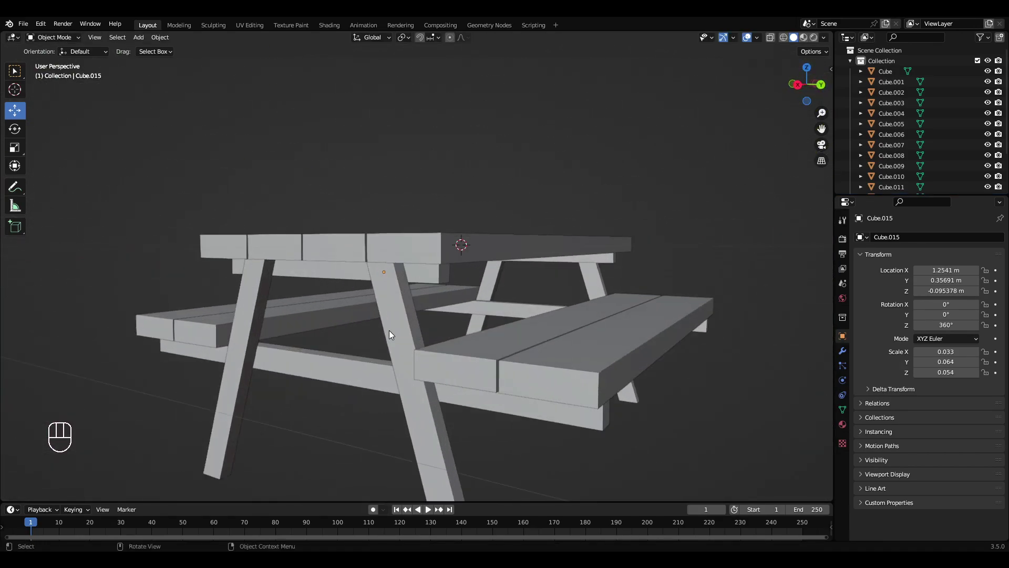
pyautogui.scroll(3, 311, 339)
pyautogui.moveTo(312, 335)
pyautogui.mouseDown(button='middle')
pyautogui.moveTo(358, 320)
pyautogui.moveTo(433, 346)
pyautogui.moveTo(413, 318)
pyautogui.mouseUp(button='middle')
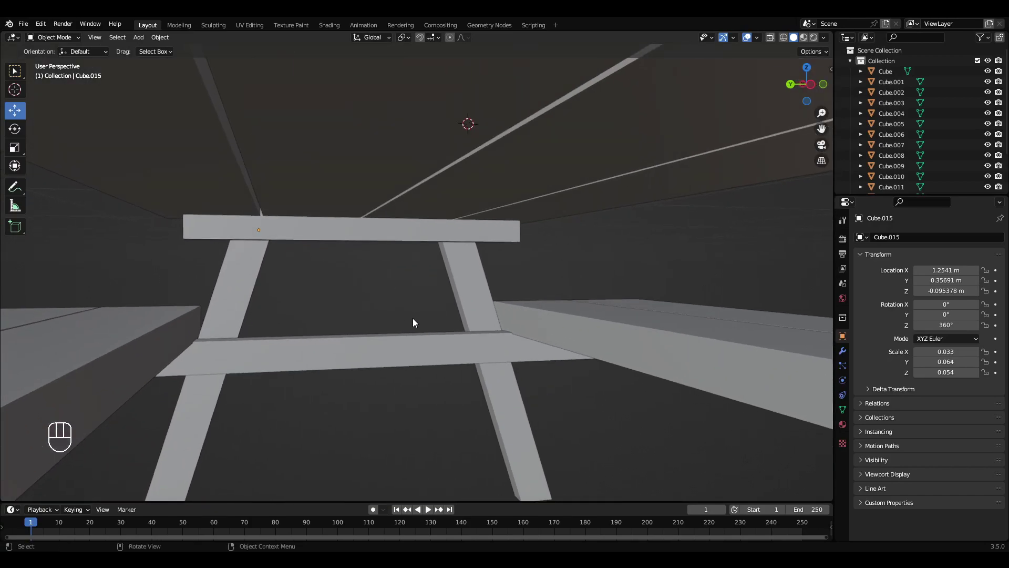
pyautogui.scroll(3, 413, 318)
pyautogui.click(414, 326)
# Duplicate the crossbar and rotate the copy 90° so it runs lengthwise
pyautogui.hotkey('shift', 'd')
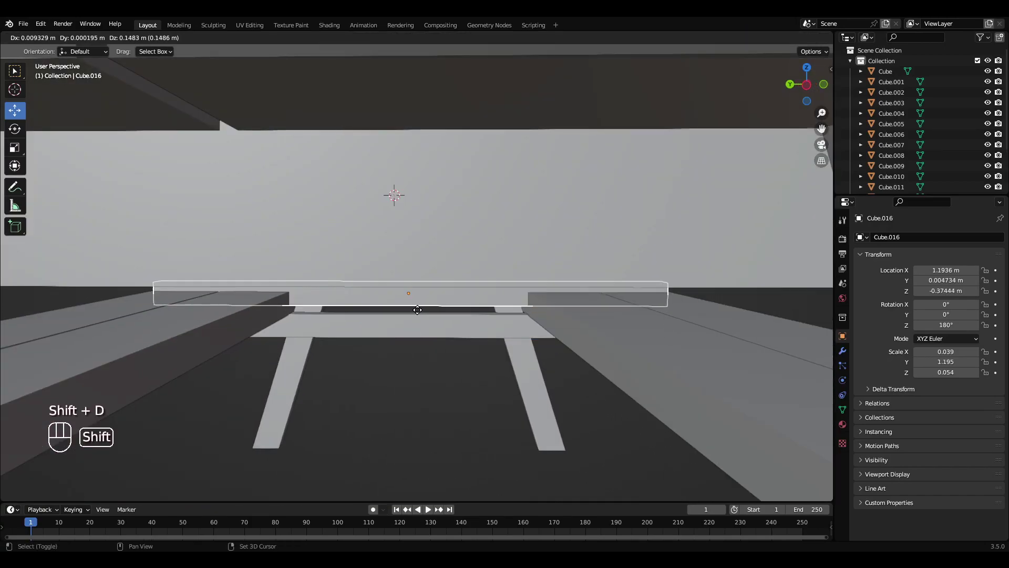
pyautogui.rightClick(426, 275)
pyautogui.moveTo(343, 313)
pyautogui.mouseDown(button='middle')
pyautogui.moveTo(392, 325)
pyautogui.moveTo(412, 406)
pyautogui.mouseUp(button='middle')
pyautogui.moveTo(412, 407)
pyautogui.keyDown('ctrl'); pyautogui.mouseDown()
pyautogui.moveTo(450, 392)
pyautogui.moveTo(456, 375)
pyautogui.mouseUp(); pyautogui.keyUp('ctrl')
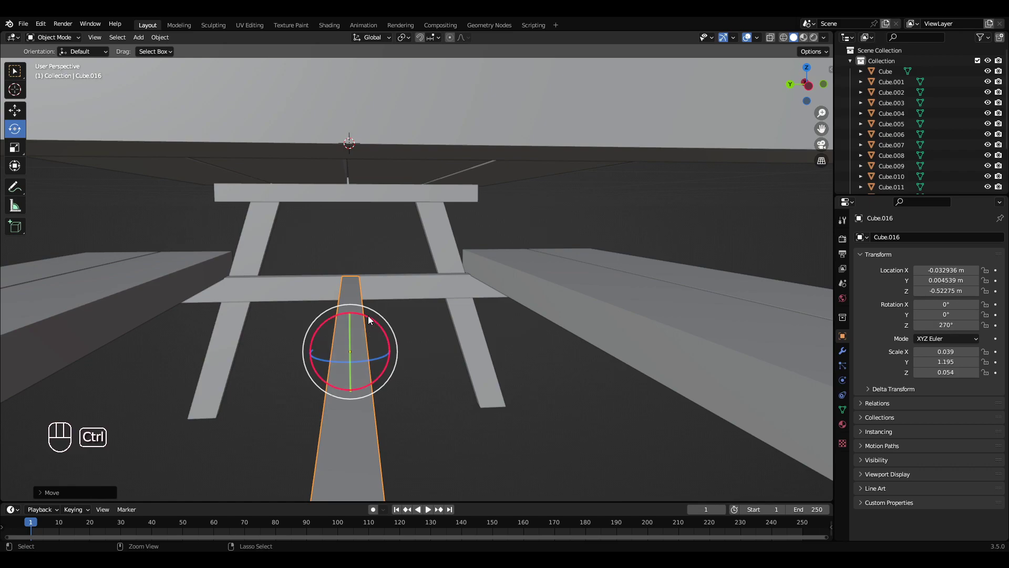
pyautogui.moveTo(370, 320)
pyautogui.keyDown('ctrl'); pyautogui.mouseDown()
pyautogui.moveTo(407, 348)
pyautogui.moveTo(398, 381)
pyautogui.mouseUp(); pyautogui.keyUp('ctrl')
pyautogui.moveTo(398, 382)
pyautogui.mouseDown(button='middle')
pyautogui.moveTo(509, 395)
pyautogui.moveTo(581, 366)
pyautogui.moveTo(572, 373)
pyautogui.mouseUp(button='middle')
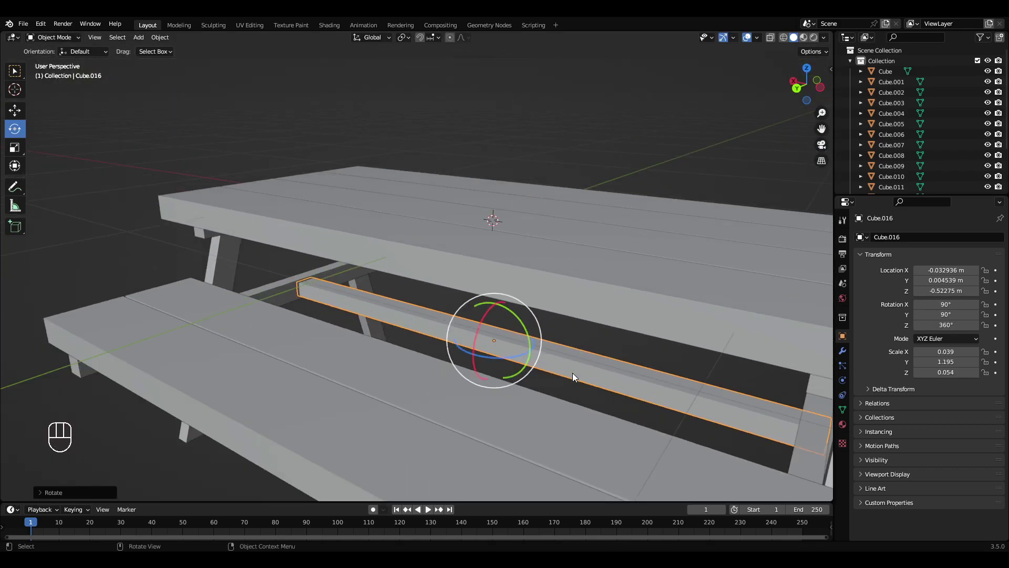
# In Edit Mode, slide the beam mesh along X and raise it along Z under the tabletop
pyautogui.press('Tab')
pyautogui.moveTo(642, 406)
pyautogui.mouseDown(button='middle')
pyautogui.moveTo(606, 387)
pyautogui.moveTo(620, 406)
pyautogui.moveTo(732, 326)
pyautogui.mouseUp(button='middle')
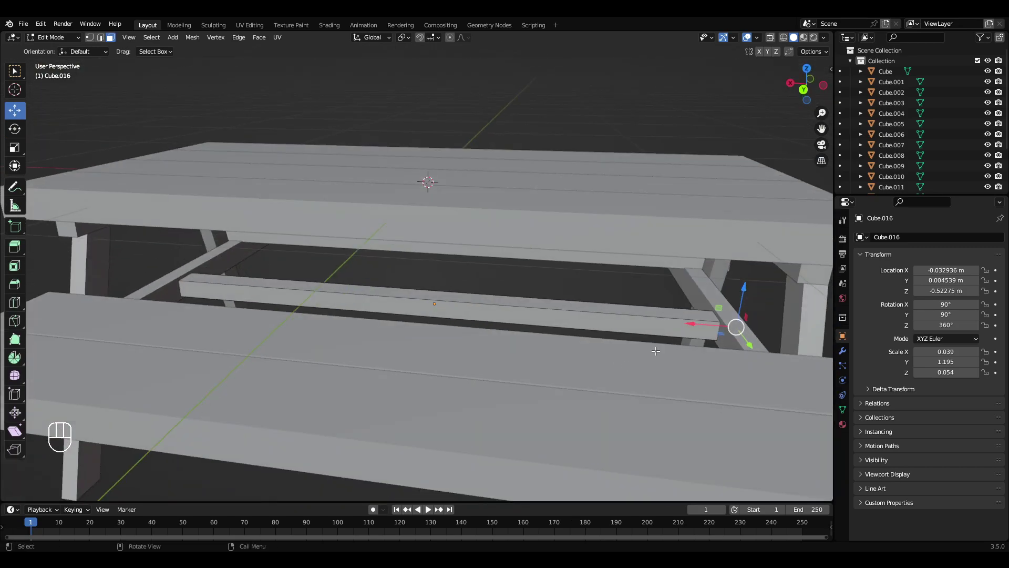
pyautogui.press('g')
pyautogui.press('x')
pyautogui.click(214, 297)
pyautogui.moveTo(214, 297)
pyautogui.keyDown('shift'); pyautogui.mouseDown(button='middle')
pyautogui.moveTo(484, 292)
pyautogui.moveTo(388, 387)
pyautogui.moveTo(394, 361)
pyautogui.mouseUp(button='middle'); pyautogui.keyUp('shift')
pyautogui.moveTo(394, 360); pyautogui.dragTo(394, 197)
pyautogui.moveTo(394, 198)
pyautogui.mouseDown(button='middle')
pyautogui.moveTo(334, 309)
pyautogui.moveTo(427, 315)
pyautogui.mouseUp(button='middle')
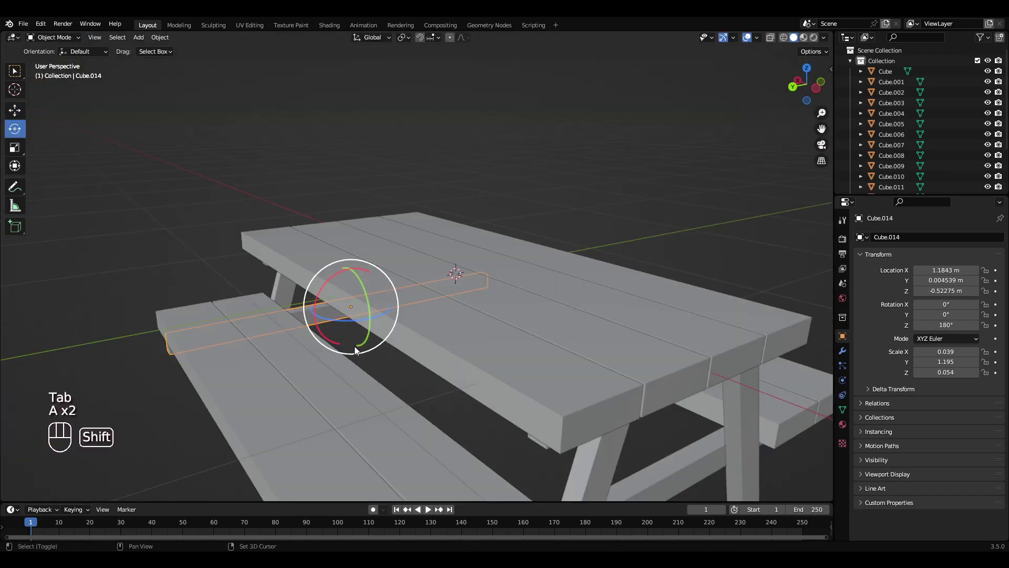
# Duplicate the crossbar again and rotate the copy 90° on Z and X
pyautogui.hotkey('shift', 'd')
pyautogui.rightClick(368, 286)
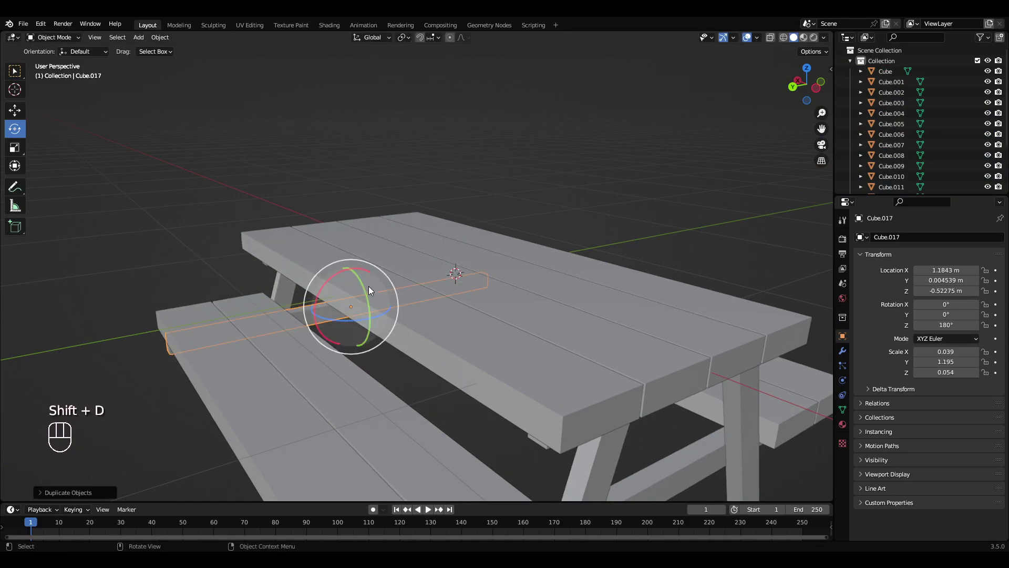
pyautogui.moveTo(368, 286)
pyautogui.mouseDown(button='middle')
pyautogui.moveTo(351, 336)
pyautogui.moveTo(302, 359)
pyautogui.mouseUp(button='middle')
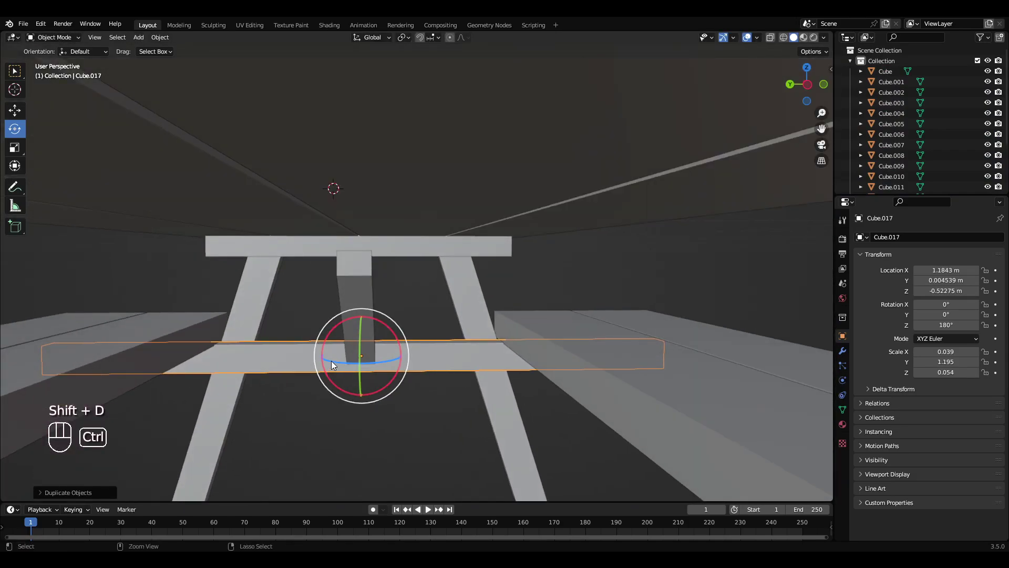
pyautogui.moveTo(331, 361)
pyautogui.keyDown('ctrl'); pyautogui.mouseDown()
pyautogui.moveTo(371, 387)
pyautogui.moveTo(378, 370)
pyautogui.mouseUp(); pyautogui.keyUp('ctrl')
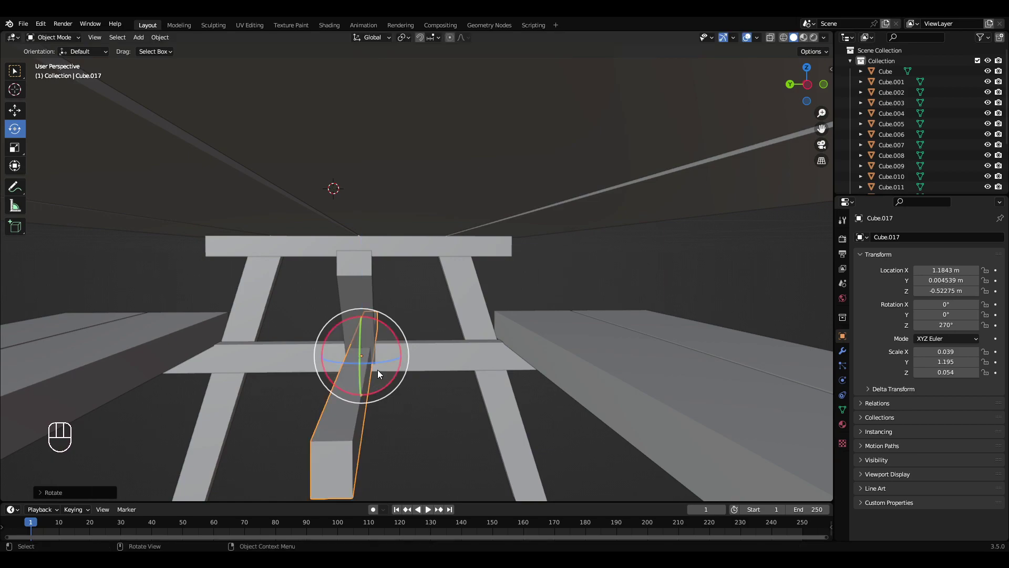
pyautogui.keyDown('ctrl'); pyautogui.moveTo(383, 325); pyautogui.dragTo(400, 387); pyautogui.keyUp('ctrl')
# Move the copy to the table's centre along X and lift it under the tabletop
pyautogui.click(14, 110)
pyautogui.moveTo(343, 371)
pyautogui.mouseDown(button='middle')
pyautogui.moveTo(374, 384)
pyautogui.moveTo(561, 382)
pyautogui.mouseUp(button='middle')
pyautogui.moveTo(560, 382)
pyautogui.mouseDown()
pyautogui.moveTo(581, 368)
pyautogui.moveTo(339, 364)
pyautogui.mouseUp()
pyautogui.moveTo(340, 365)
pyautogui.mouseDown(button='middle')
pyautogui.moveTo(369, 388)
pyautogui.moveTo(378, 348)
pyautogui.moveTo(331, 305)
pyautogui.mouseUp(button='middle')
pyautogui.moveTo(331, 306); pyautogui.dragTo(366, 225)
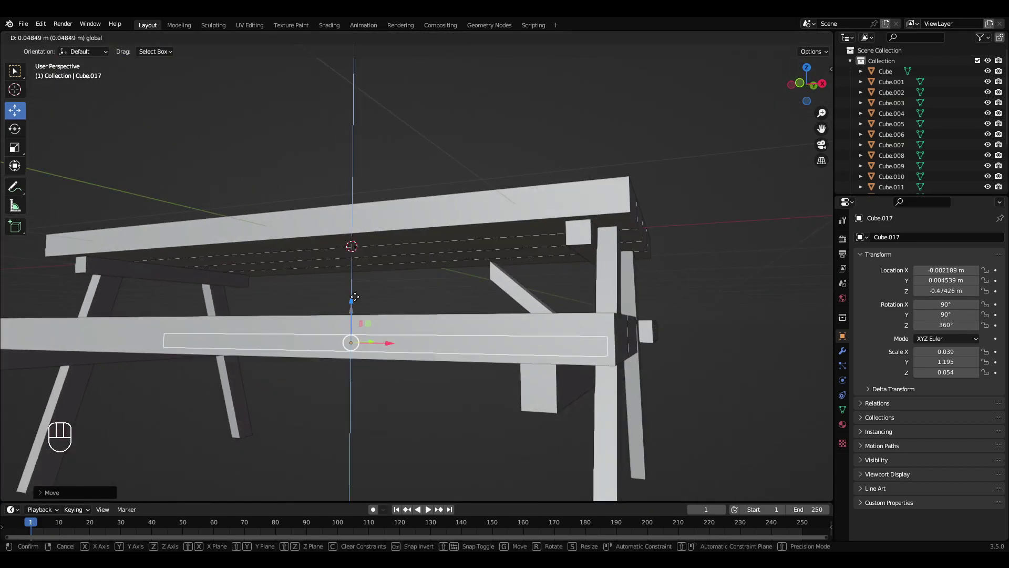
pyautogui.moveTo(367, 225)
pyautogui.mouseDown(button='middle')
pyautogui.moveTo(376, 270)
pyautogui.moveTo(510, 255)
pyautogui.mouseUp(button='middle')
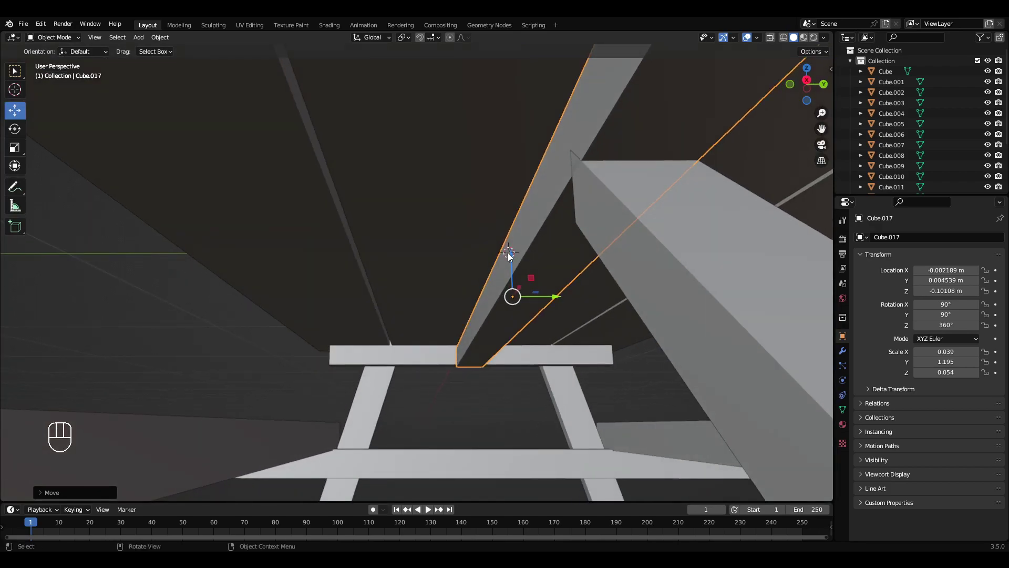
pyautogui.moveTo(510, 254); pyautogui.dragTo(514, 249)
# Deselect everything and select the diagonal brace for mesh editing
pyautogui.press('a')
pyautogui.press('a')
pyautogui.moveTo(515, 248)
pyautogui.mouseDown(button='middle')
pyautogui.moveTo(506, 325)
pyautogui.moveTo(584, 342)
pyautogui.mouseUp(button='middle')
pyautogui.click(584, 340)
pyautogui.press('Tab')
# Raise the brace's upper end face along Z to meet the tabletop rail
pyautogui.press('a')
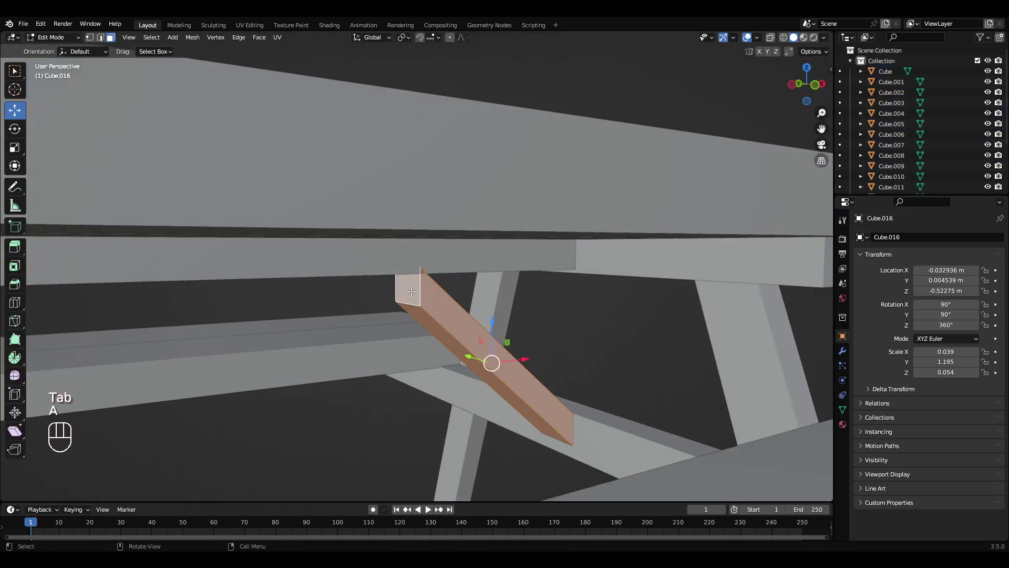
pyautogui.press('a')
pyautogui.click(337, 293)
pyautogui.moveTo(338, 292)
pyautogui.mouseDown(button='middle')
pyautogui.moveTo(485, 327)
pyautogui.moveTo(398, 254)
pyautogui.mouseUp(button='middle')
pyautogui.moveTo(398, 255); pyautogui.dragTo(402, 229)
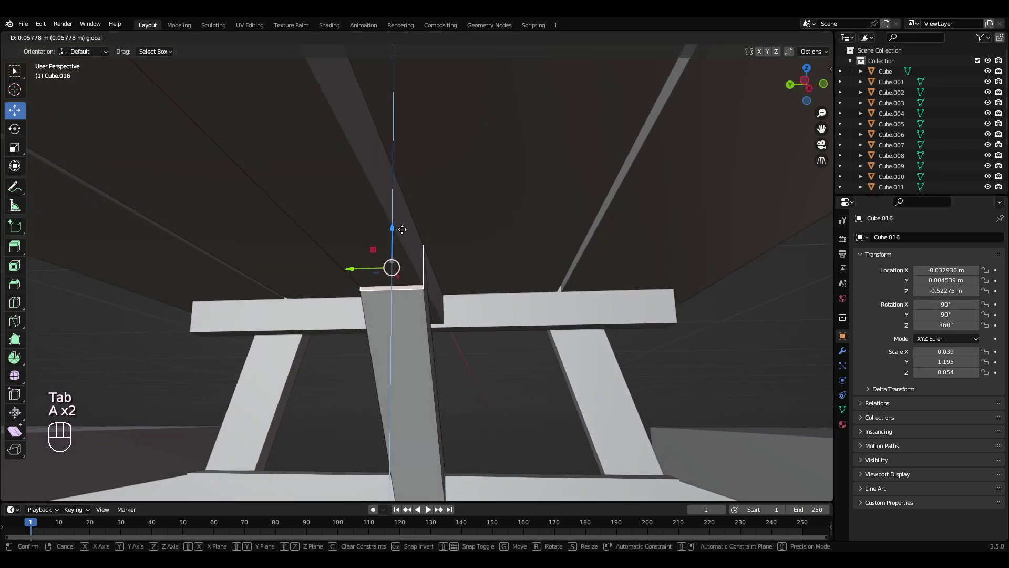
pyautogui.click(404, 223)
pyautogui.press('Tab')
pyautogui.moveTo(404, 224); pyautogui.dragTo(457, 249, button='middle')
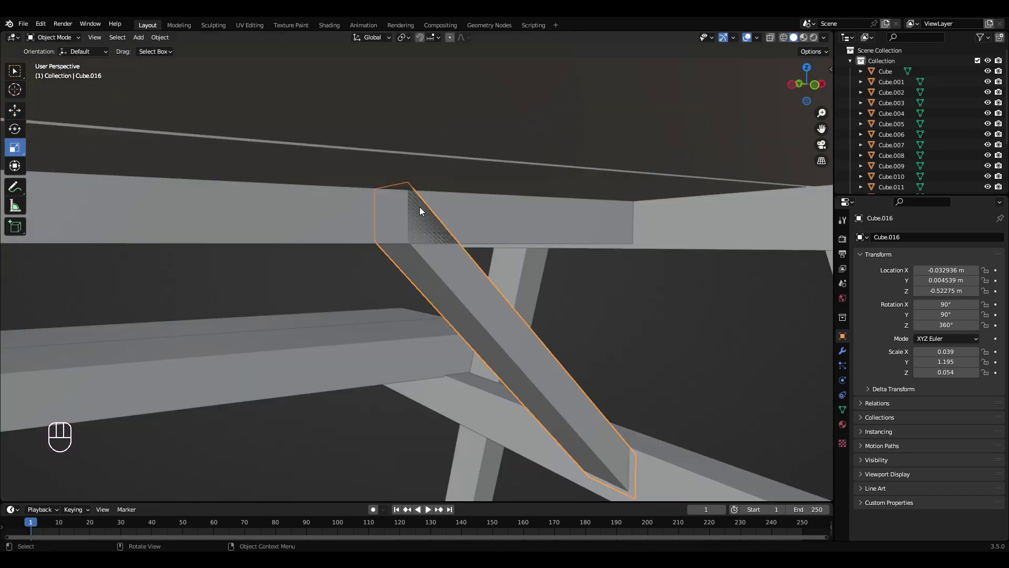
# Narrow the brace's lower end face along Y to fit the crossbar
pyautogui.moveTo(420, 209)
pyautogui.mouseDown(button='middle')
pyautogui.moveTo(398, 227)
pyautogui.moveTo(442, 266)
pyautogui.mouseUp(button='middle')
pyautogui.moveTo(457, 231)
pyautogui.mouseDown(button='middle')
pyautogui.moveTo(487, 283)
pyautogui.moveTo(498, 379)
pyautogui.moveTo(481, 299)
pyautogui.moveTo(452, 235)
pyautogui.moveTo(426, 260)
pyautogui.moveTo(262, 248)
pyautogui.mouseUp(button='middle')
pyautogui.press('Tab')
pyautogui.press('a')
pyautogui.press('a')
pyautogui.click(452, 235)
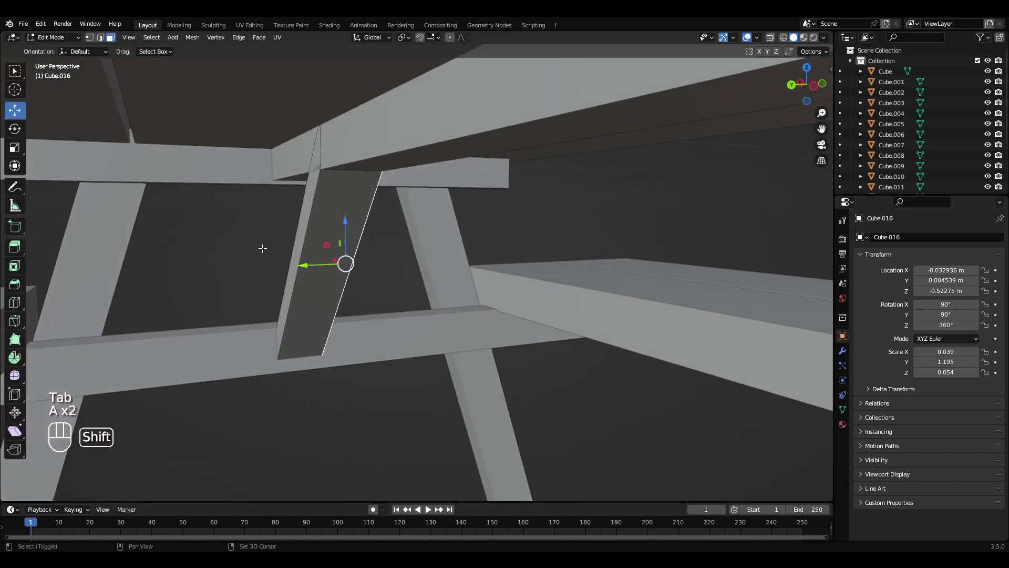
pyautogui.moveTo(396, 253); pyautogui.dragTo(101, 154, button='middle')
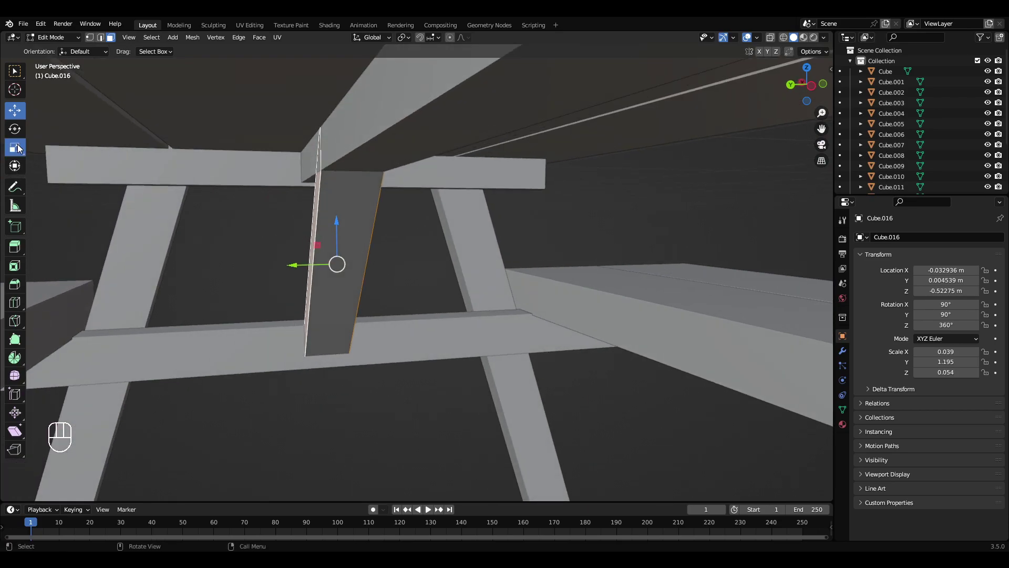
pyautogui.click(15, 165)
pyautogui.moveTo(157, 221); pyautogui.dragTo(244, 249, button='middle')
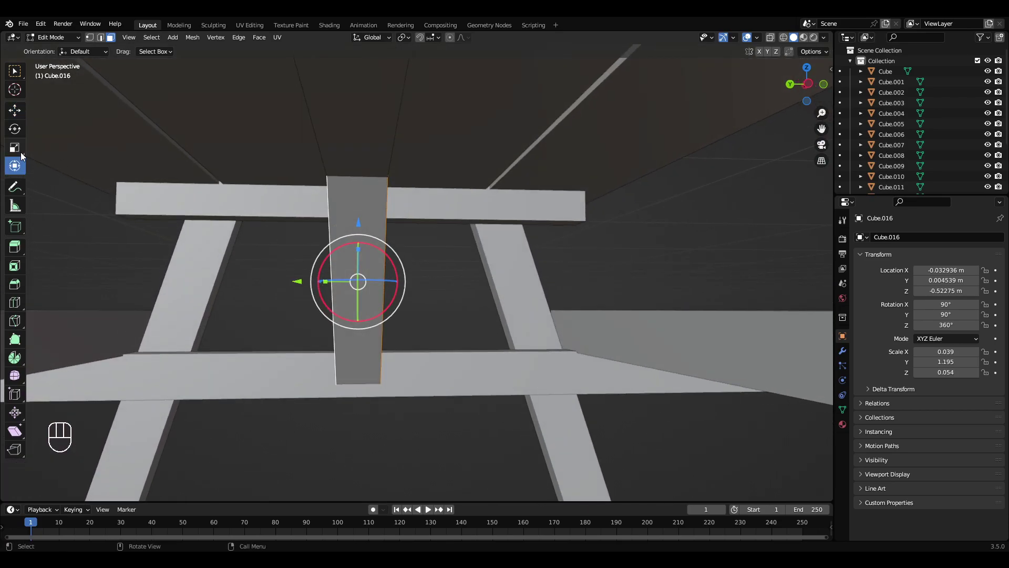
pyautogui.moveTo(315, 281); pyautogui.dragTo(323, 282)
pyautogui.moveTo(428, 311); pyautogui.dragTo(527, 318, button='middle')
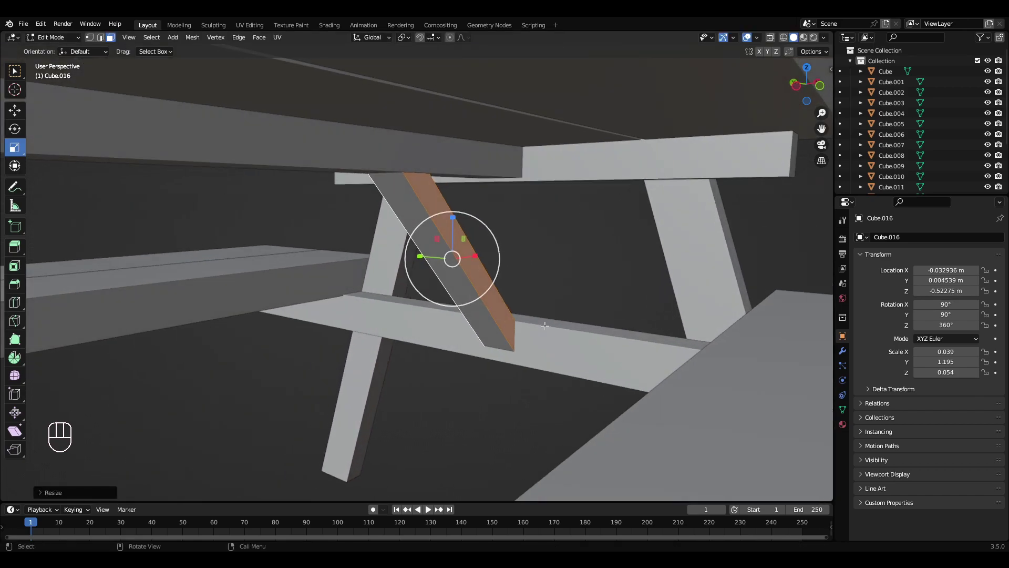
pyautogui.press('Tab')
pyautogui.scroll(-5, 527, 318)
# Duplicate the diagonal brace in place and rotate the copy about Z so it slants the opposite way
pyautogui.hotkey('shift', 'd')
pyautogui.rightClick(466, 313)
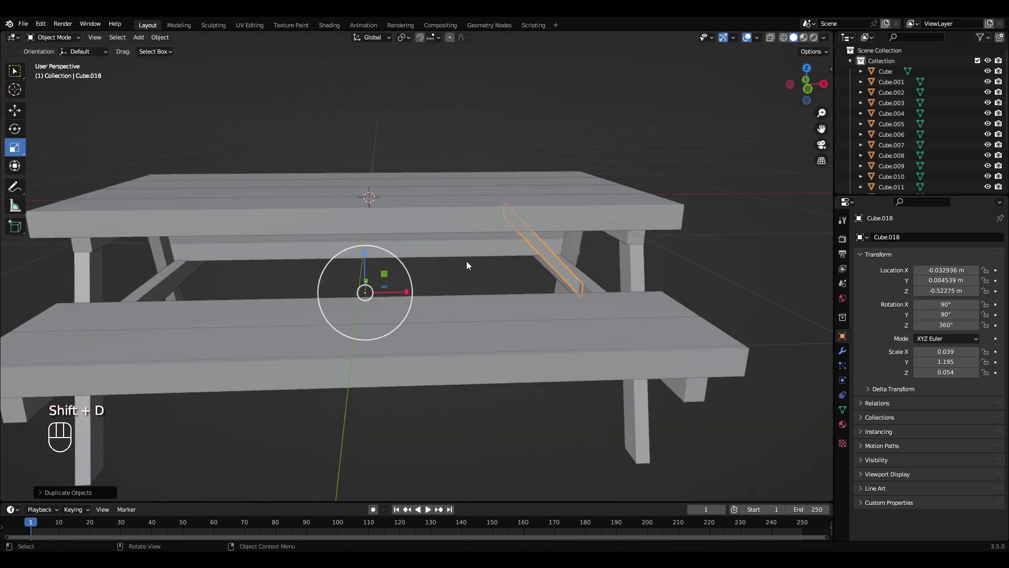
pyautogui.moveTo(467, 261); pyautogui.dragTo(371, 307, button='middle')
pyautogui.hotkey('shift', 'space')
pyautogui.press('r')
pyautogui.keyDown('ctrl'); pyautogui.moveTo(371, 307); pyautogui.dragTo(417, 270); pyautogui.keyUp('ctrl')
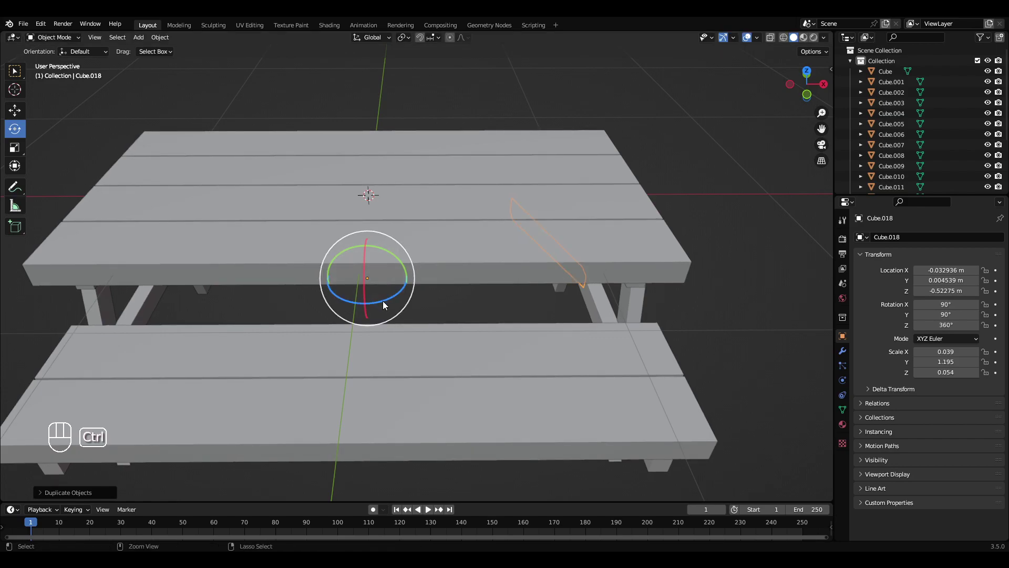
pyautogui.keyDown('ctrl'); pyautogui.moveTo(382, 304); pyautogui.dragTo(409, 204); pyautogui.keyUp('ctrl')
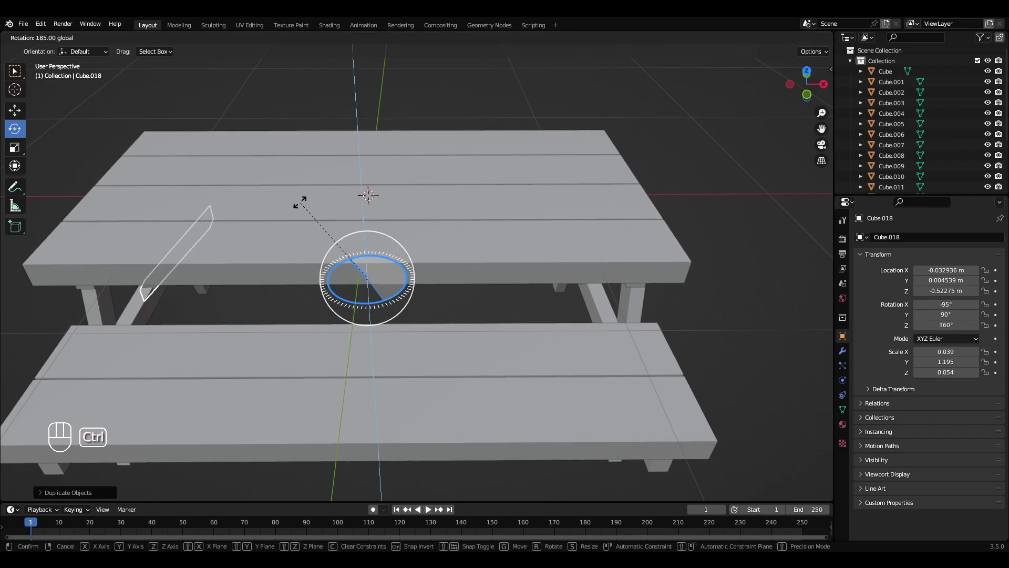
pyautogui.keyDown('ctrl'); pyautogui.moveTo(307, 201); pyautogui.dragTo(307, 206); pyautogui.keyUp('ctrl')
pyautogui.moveTo(307, 206); pyautogui.dragTo(322, 261, button='middle')
pyautogui.scroll(5, 323, 261)
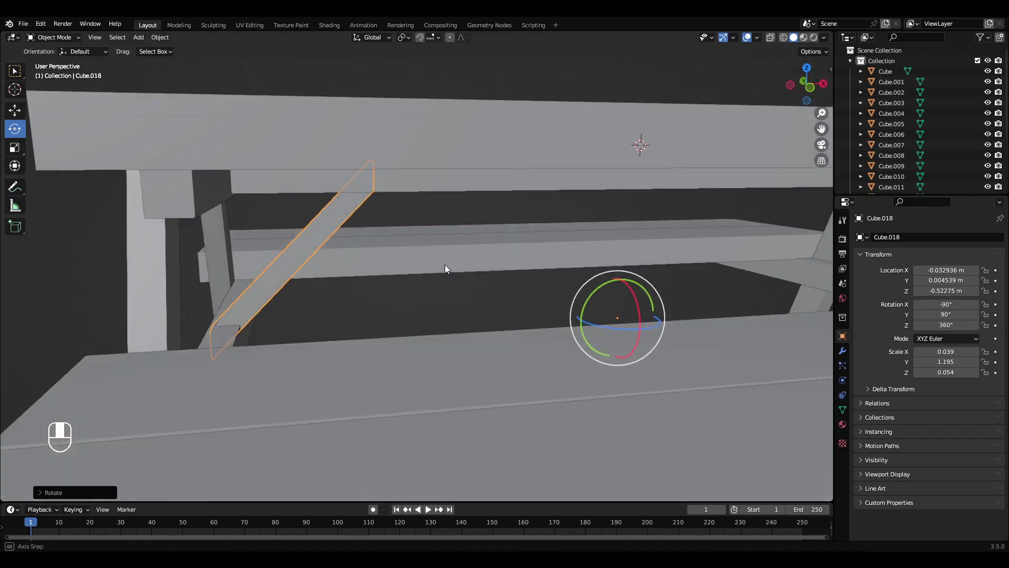
# Shift the copied brace along X and lower it slightly along Z to mirror the first brace
pyautogui.hotkey('shift', 'space')
pyautogui.press('g')
pyautogui.moveTo(655, 314); pyautogui.dragTo(674, 314)
pyautogui.moveTo(675, 314); pyautogui.dragTo(371, 213, button='middle')
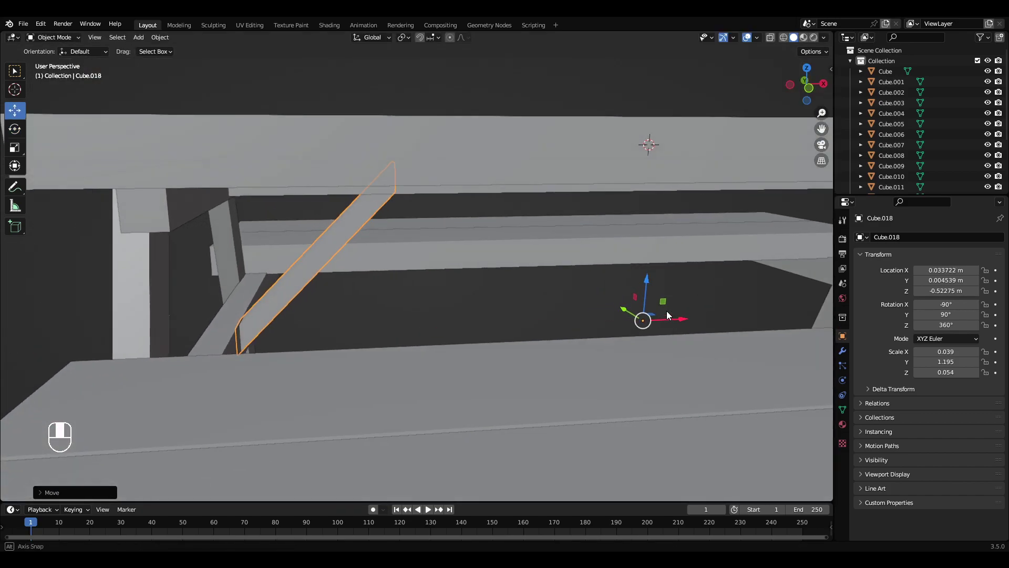
pyautogui.press('a')
pyautogui.press('a')
pyautogui.click(371, 214)
pyautogui.moveTo(407, 267); pyautogui.dragTo(394, 267)
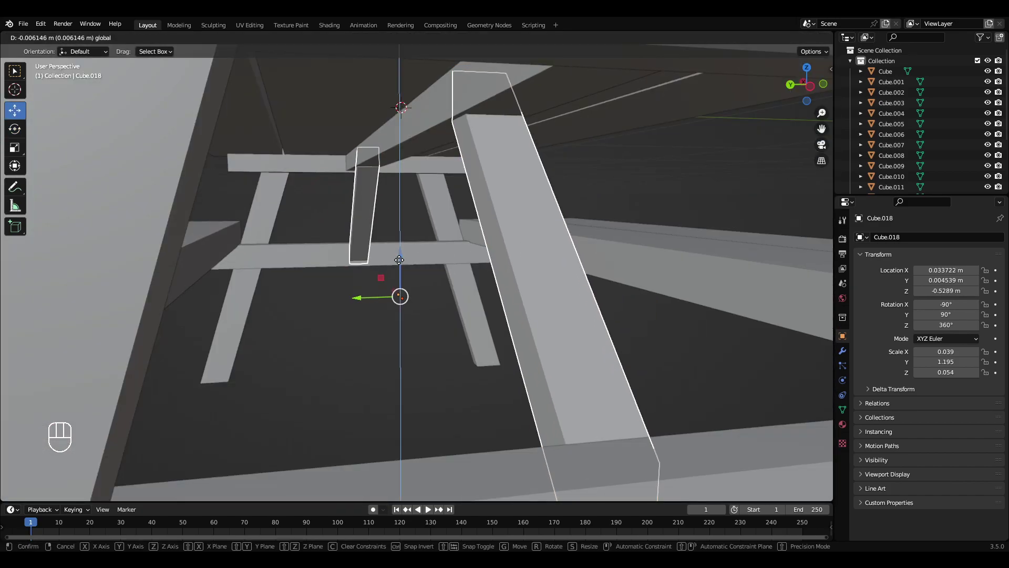
pyautogui.press('a')
pyautogui.press('a')
pyautogui.moveTo(394, 268)
pyautogui.mouseDown(button='middle')
pyautogui.moveTo(530, 278)
pyautogui.moveTo(297, 234)
pyautogui.moveTo(360, 244)
pyautogui.mouseUp(button='middle')
pyautogui.press('Tab')
pyautogui.press('Tab')
pyautogui.press('Tab')
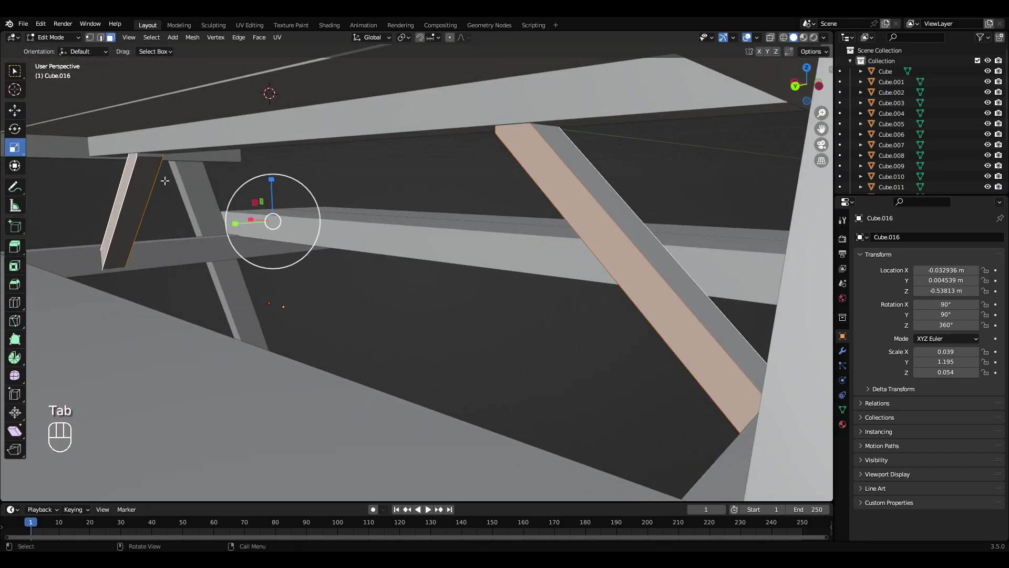
# Raise the second brace's end face along Z and narrow it slightly along X in Edit Mode
pyautogui.click(144, 160)
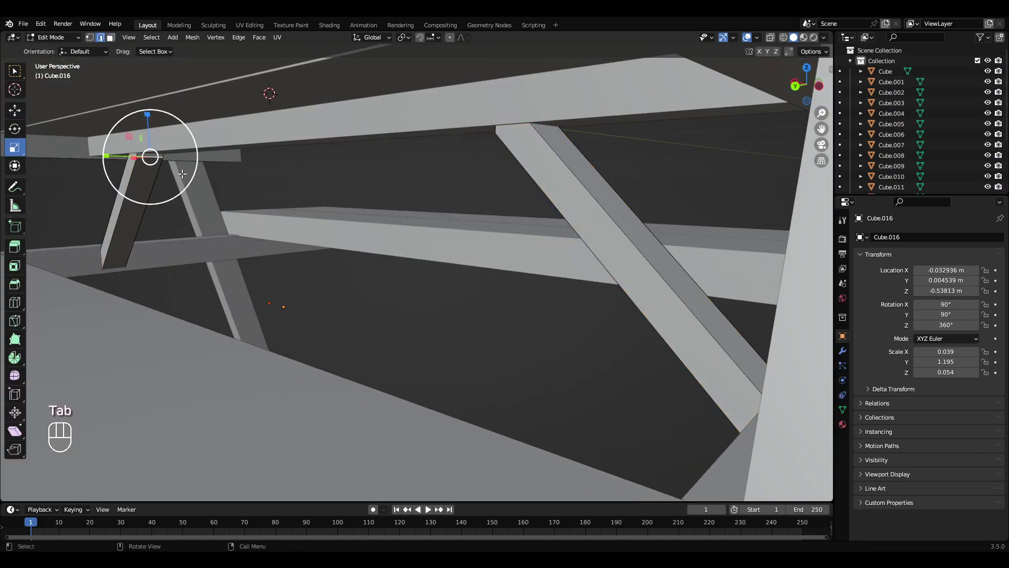
pyautogui.moveTo(150, 158); pyautogui.dragTo(362, 190, button='middle')
pyautogui.keyDown('shift'); pyautogui.click(433, 140); pyautogui.keyUp('shift')
pyautogui.moveTo(433, 141)
pyautogui.mouseDown(button='middle')
pyautogui.moveTo(31, 133)
pyautogui.moveTo(289, 138)
pyautogui.mouseUp(button='middle')
pyautogui.moveTo(266, 117); pyautogui.dragTo(269, 100)
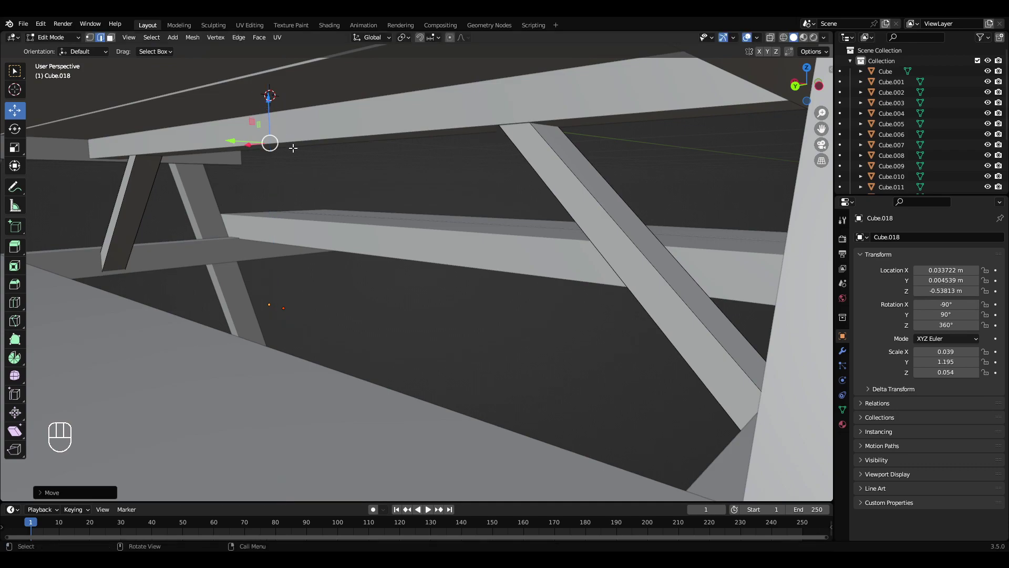
pyautogui.keyDown('shift'); pyautogui.moveTo(269, 99); pyautogui.dragTo(181, 124, button='middle'); pyautogui.keyUp('shift')
pyautogui.moveTo(164, 178)
pyautogui.mouseDown(button='middle')
pyautogui.moveTo(231, 196)
pyautogui.moveTo(259, 190)
pyautogui.mouseUp(button='middle')
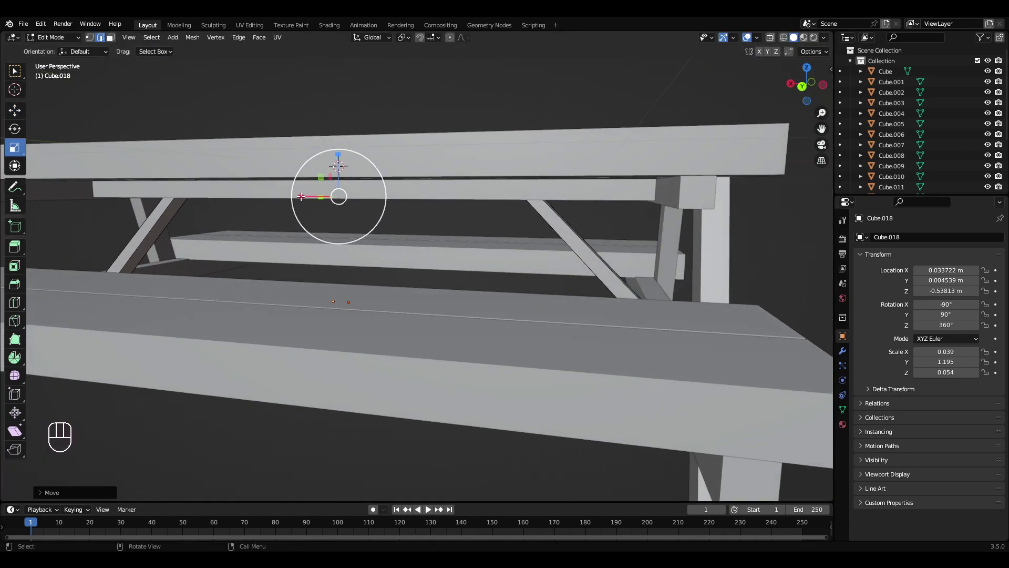
pyautogui.moveTo(300, 197); pyautogui.dragTo(300, 196)
pyautogui.press('Tab')
# Box-select all picnic table parts with a top plank active, and bring up the object menu to join them
pyautogui.press('a')
pyautogui.press('a')
pyautogui.scroll(-5, 479, 294)
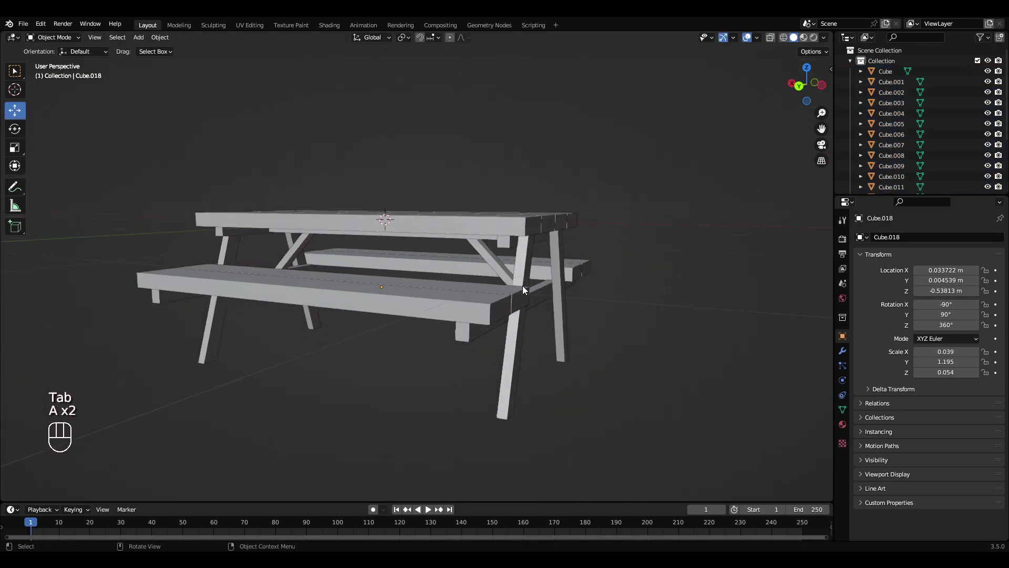
pyautogui.moveTo(523, 285)
pyautogui.mouseDown(button='middle')
pyautogui.moveTo(438, 288)
pyautogui.moveTo(553, 317)
pyautogui.mouseUp(button='middle')
pyautogui.scroll(-3, 554, 318)
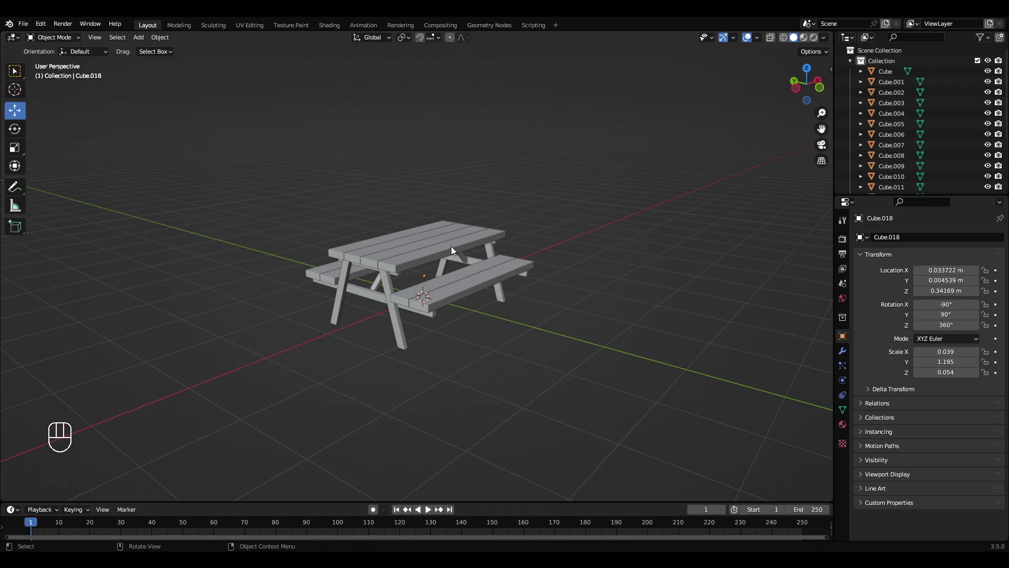
pyautogui.moveTo(246, 161); pyautogui.dragTo(601, 384)
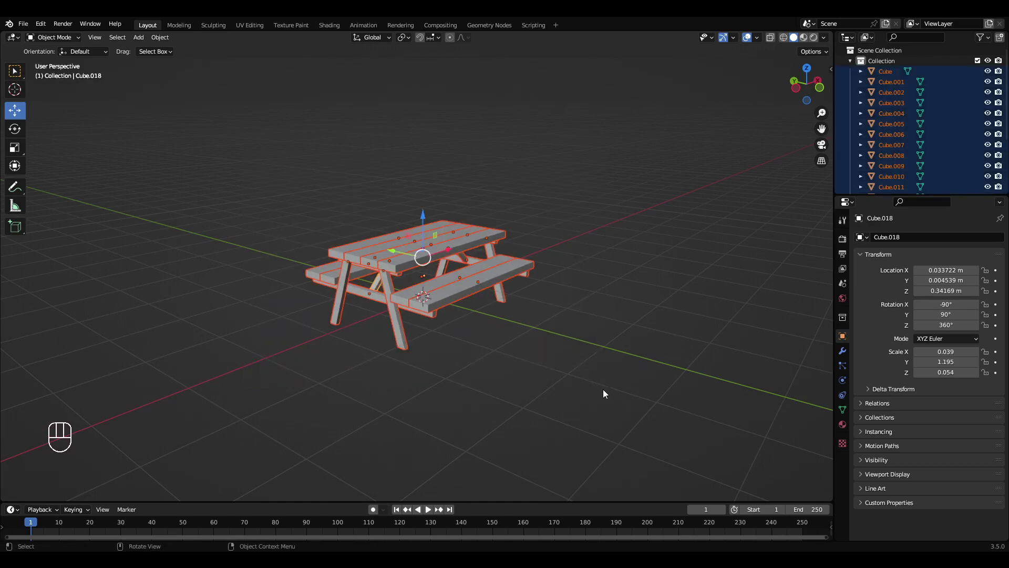
pyautogui.scroll(2, 603, 391)
pyautogui.moveTo(603, 389)
pyautogui.mouseDown(button='middle')
pyautogui.moveTo(591, 318)
pyautogui.moveTo(412, 307)
pyautogui.mouseUp(button='middle')
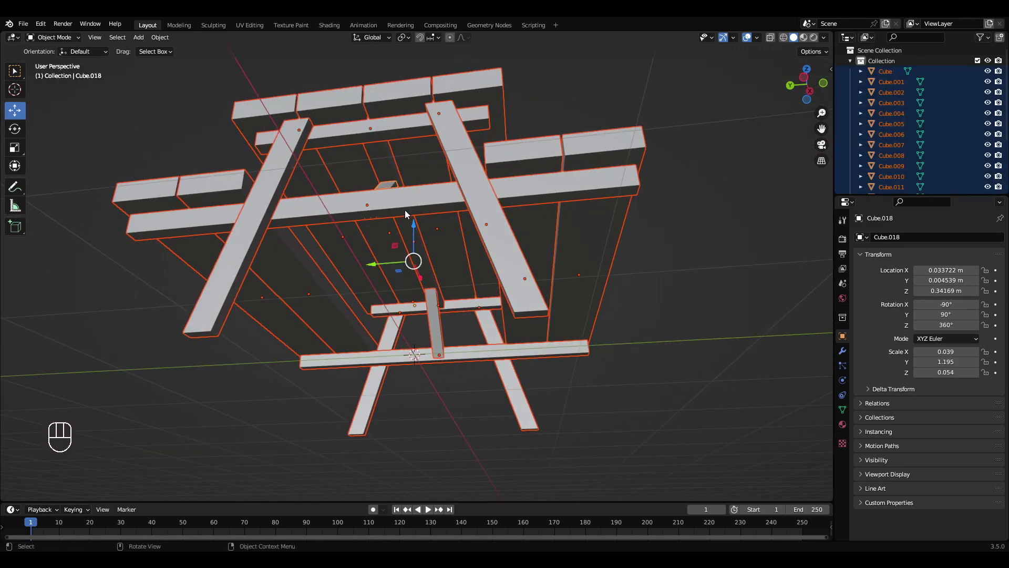
pyautogui.moveTo(405, 211); pyautogui.dragTo(401, 235, button='middle')
pyautogui.keyDown('shift'); pyautogui.click(384, 182); pyautogui.keyUp('shift')
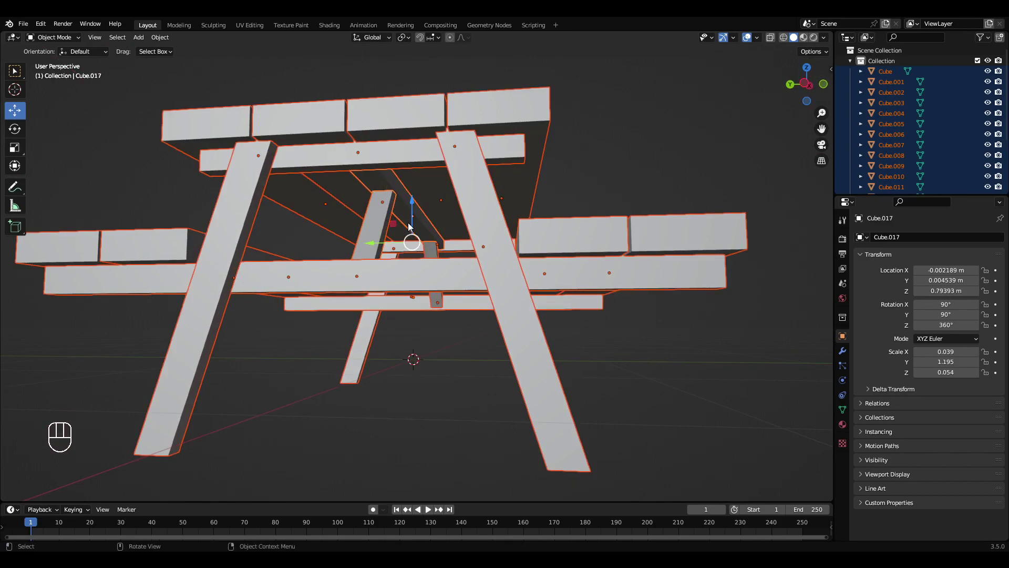
pyautogui.moveTo(383, 179)
pyautogui.mouseDown(button='middle')
pyautogui.moveTo(402, 273)
pyautogui.moveTo(353, 213)
pyautogui.mouseUp(button='middle')
pyautogui.scroll(-3, 543, 211)
pyautogui.moveTo(543, 211); pyautogui.dragTo(447, 256, button='middle')
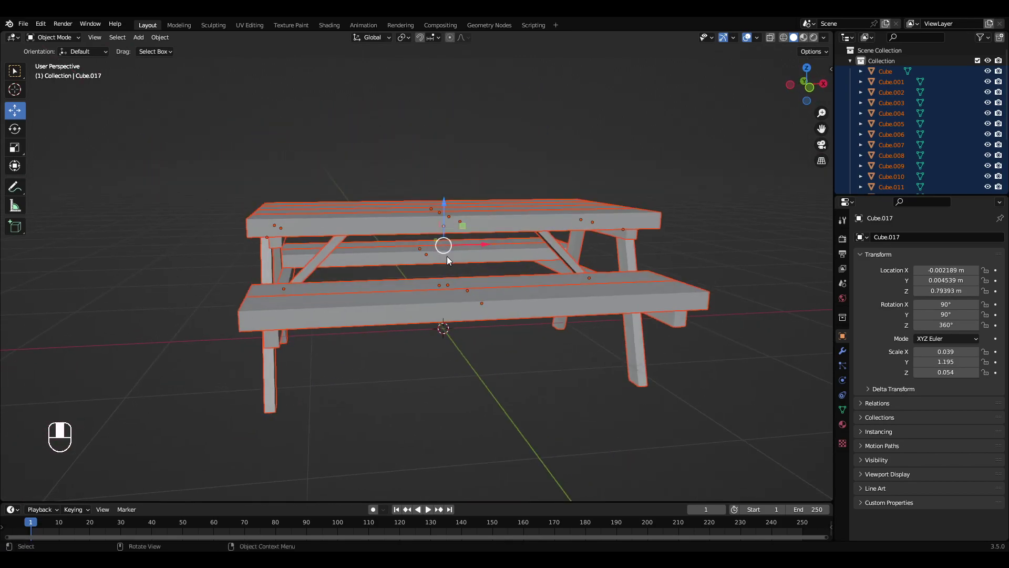
pyautogui.rightClick(452, 254)
pyautogui.click(408, 294)
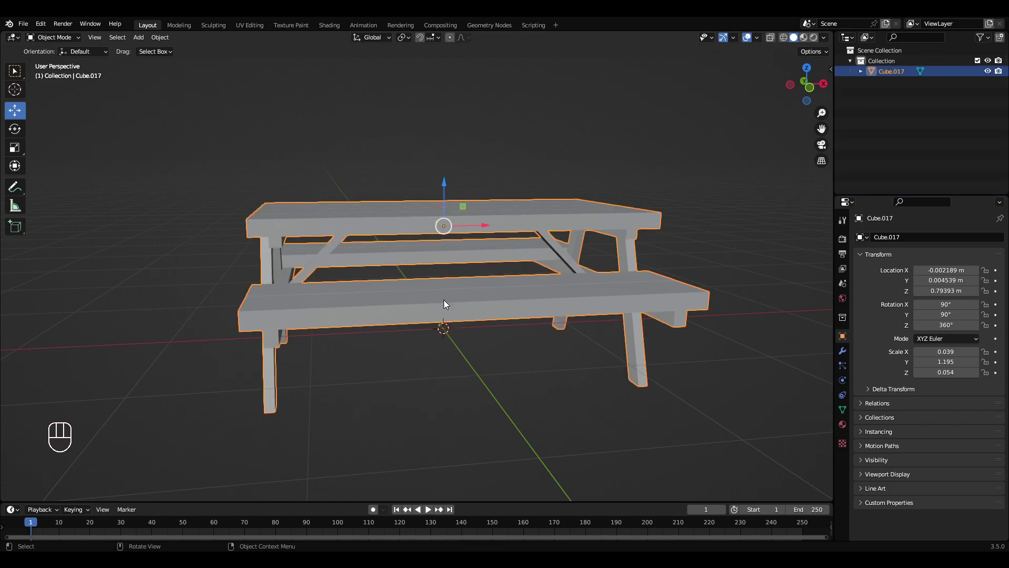
pyautogui.scroll(-2, 444, 300)
pyautogui.moveTo(444, 299)
pyautogui.mouseDown(button='middle')
pyautogui.moveTo(610, 325)
pyautogui.moveTo(503, 268)
pyautogui.moveTo(447, 307)
pyautogui.moveTo(463, 302)
pyautogui.mouseUp(button='middle')
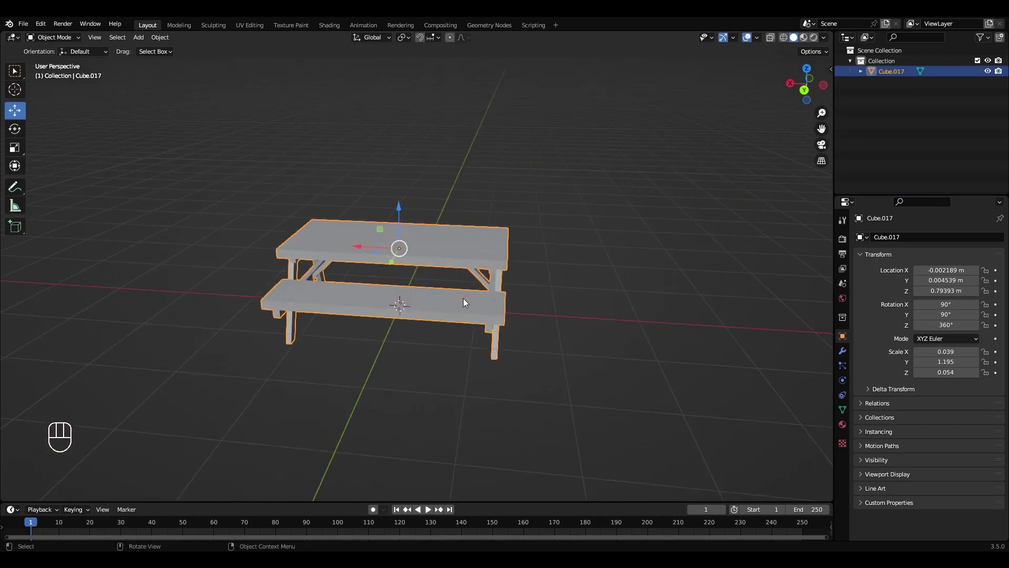
pyautogui.moveTo(401, 256)
pyautogui.mouseDown(button='middle')
pyautogui.moveTo(445, 253)
pyautogui.moveTo(610, 311)
pyautogui.moveTo(550, 311)
pyautogui.moveTo(446, 364)
pyautogui.moveTo(510, 345)
pyautogui.moveTo(496, 378)
pyautogui.moveTo(610, 335)
pyautogui.mouseUp(button='middle')
pyautogui.press('a')
pyautogui.press('a')
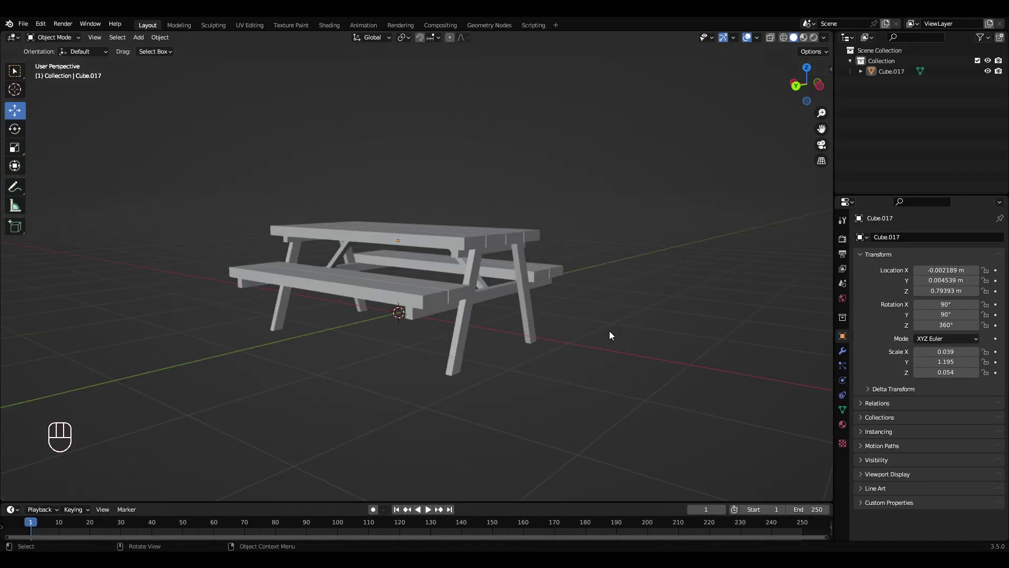